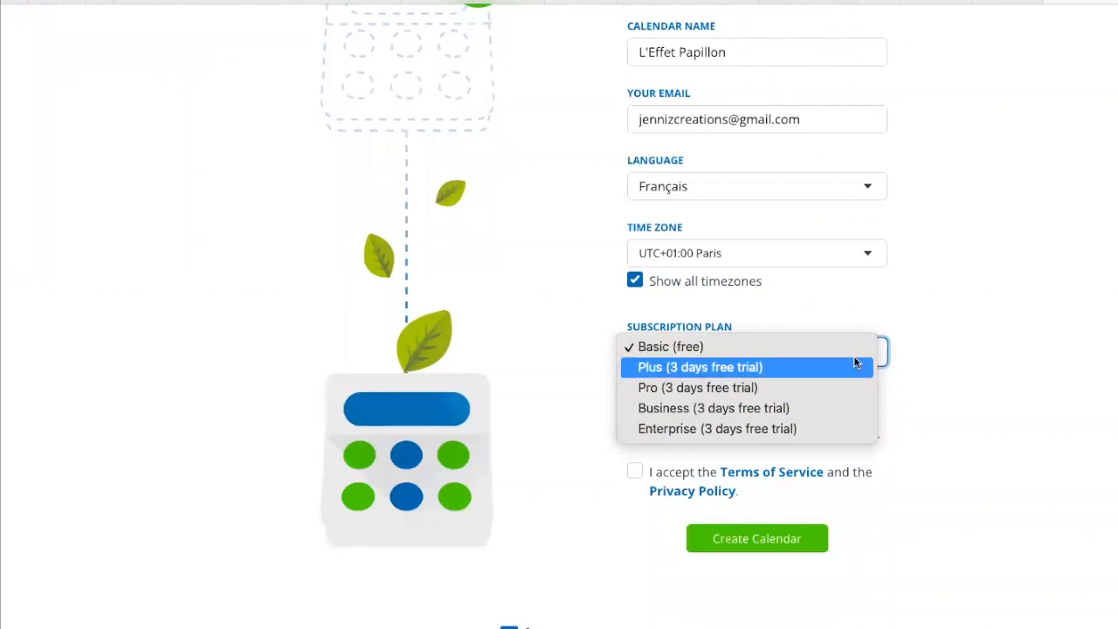
Keep the Basic (free) subscription plan, accept the Terms of Service and Privacy Policy, and create the calendar.
{"action": "left_click", "coordinate": [730, 329]}
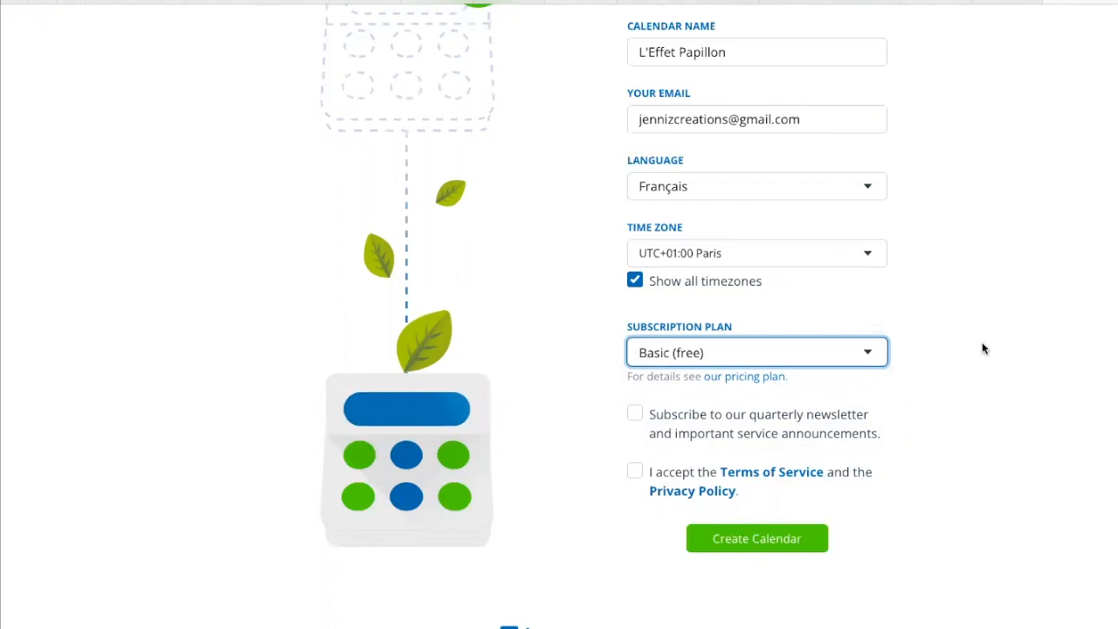
{"action": "left_click", "coordinate": [638, 477]}
{"action": "left_click", "coordinate": [754, 543]}
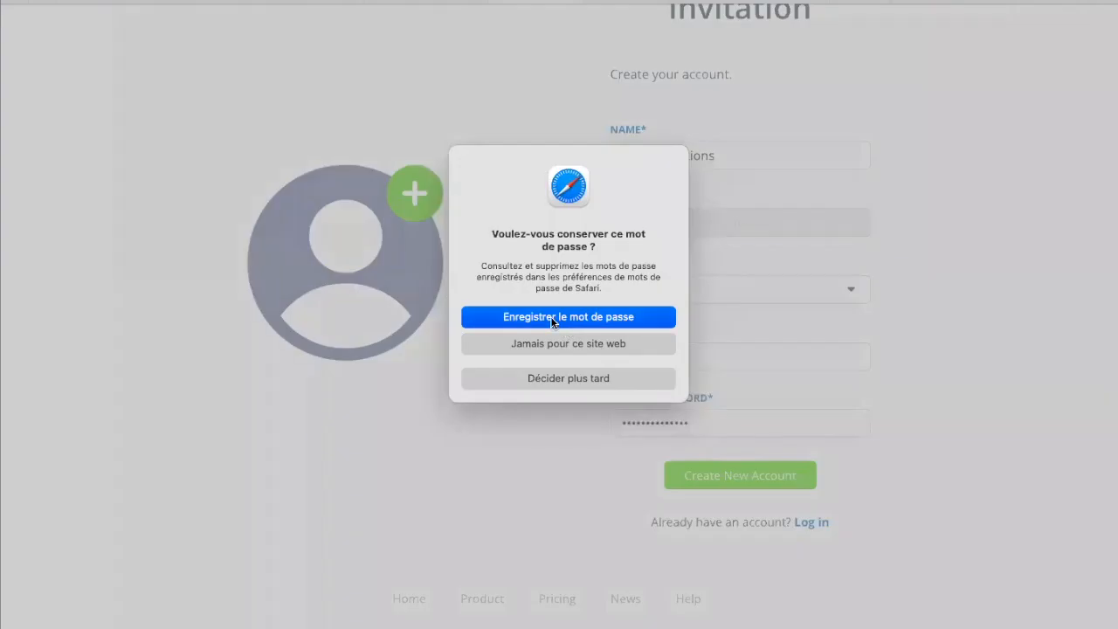
Save the account password in the browser and start using the new calendar.
{"action": "left_click", "coordinate": [489, 319]}
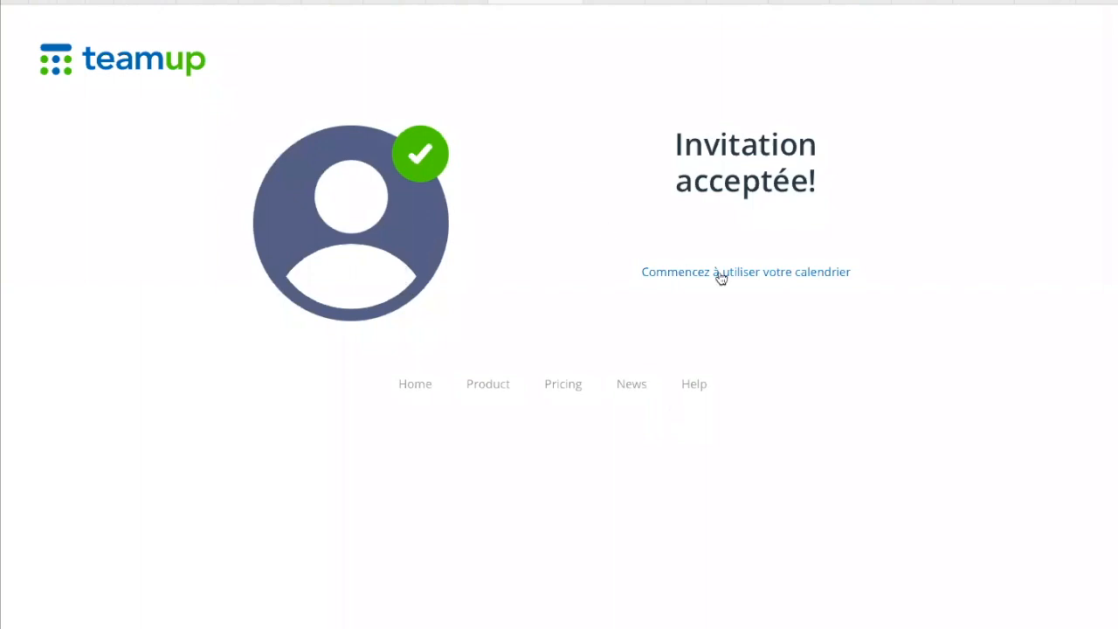
{"action": "left_click", "coordinate": [690, 274]}
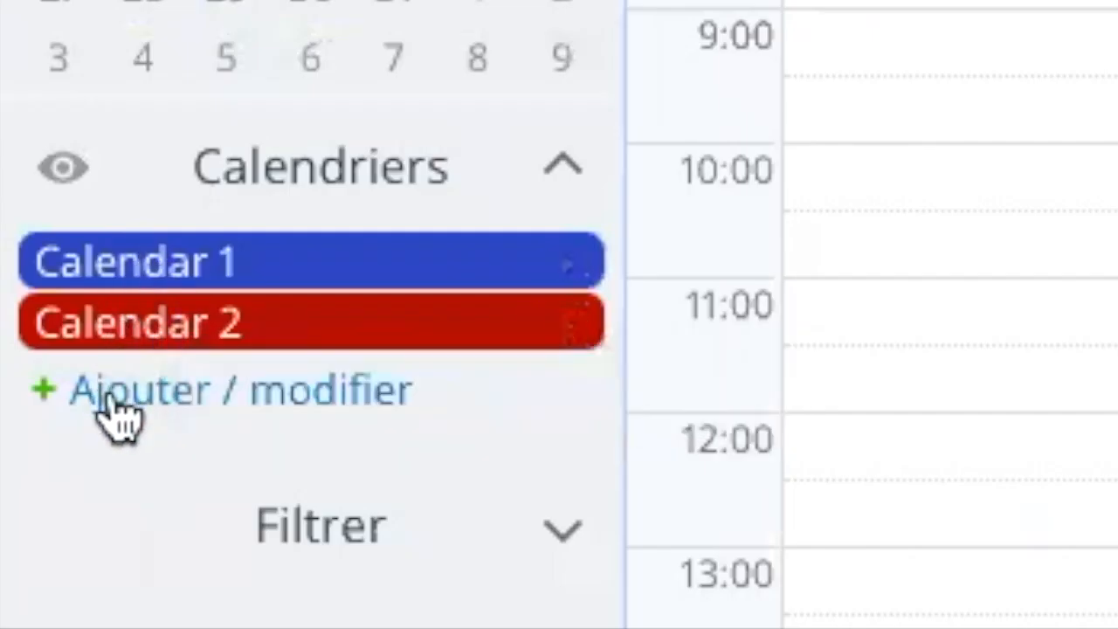
Expand the Filtrer section and switch the calendar to the Planificateur view.
{"action": "left_click", "coordinate": [559, 528]}
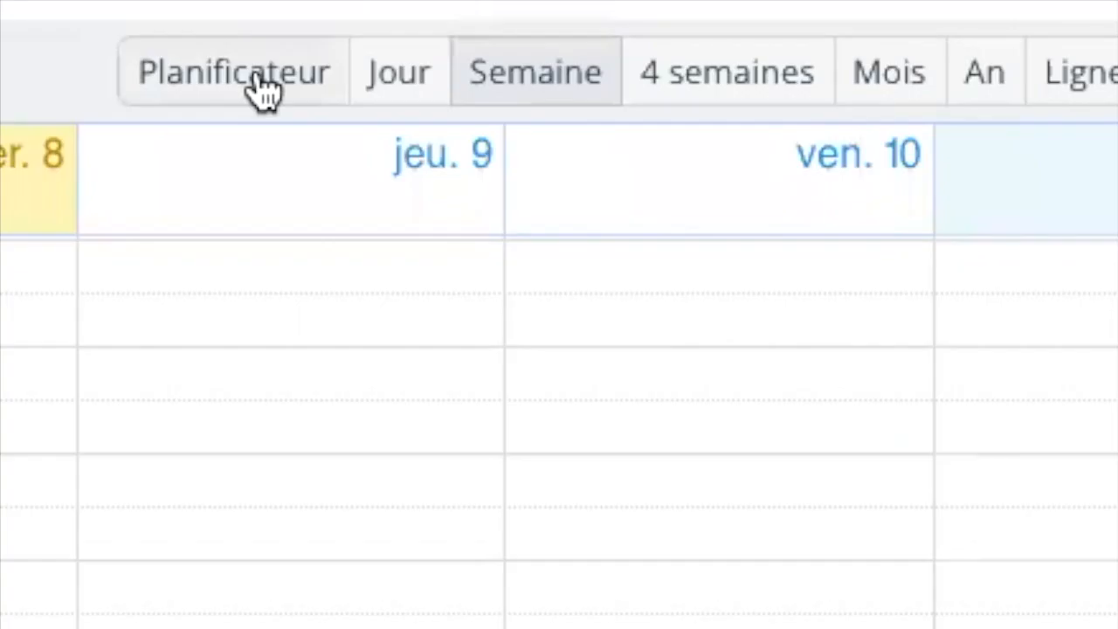
{"action": "left_click", "coordinate": [258, 89]}
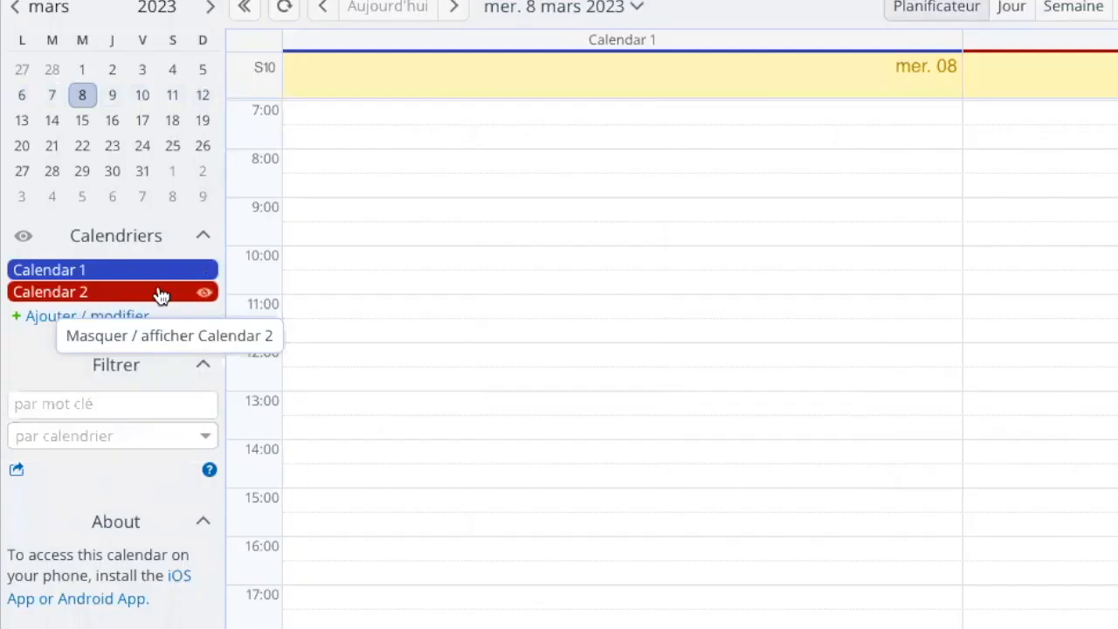
Open the calendar management list and delete Calendar 2.
{"action": "right_click", "coordinate": [157, 299]}
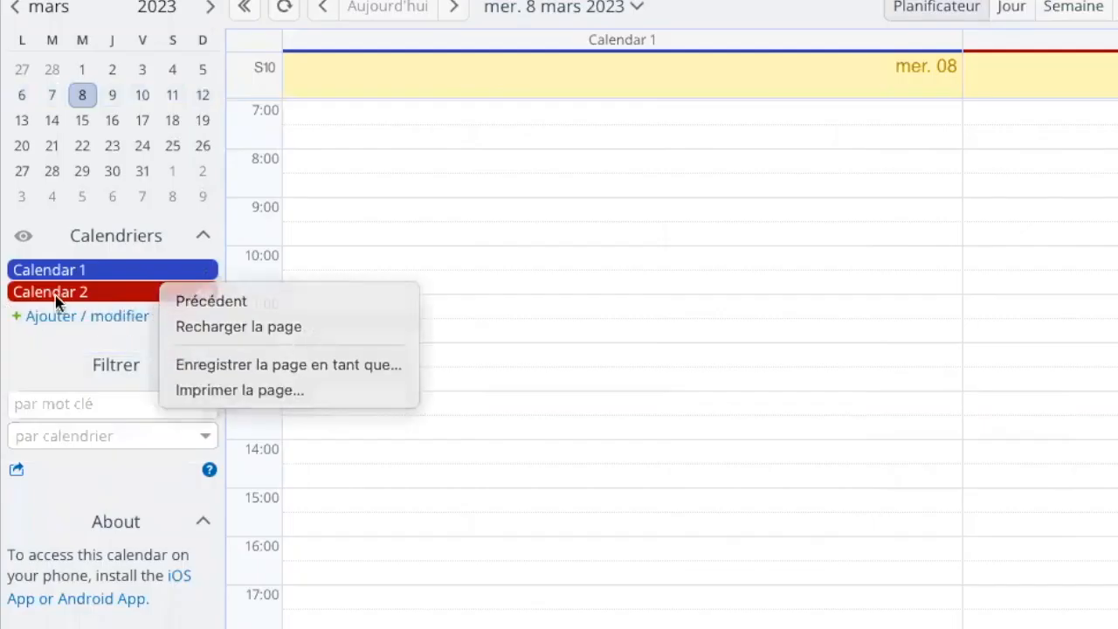
{"action": "left_click", "coordinate": [80, 315]}
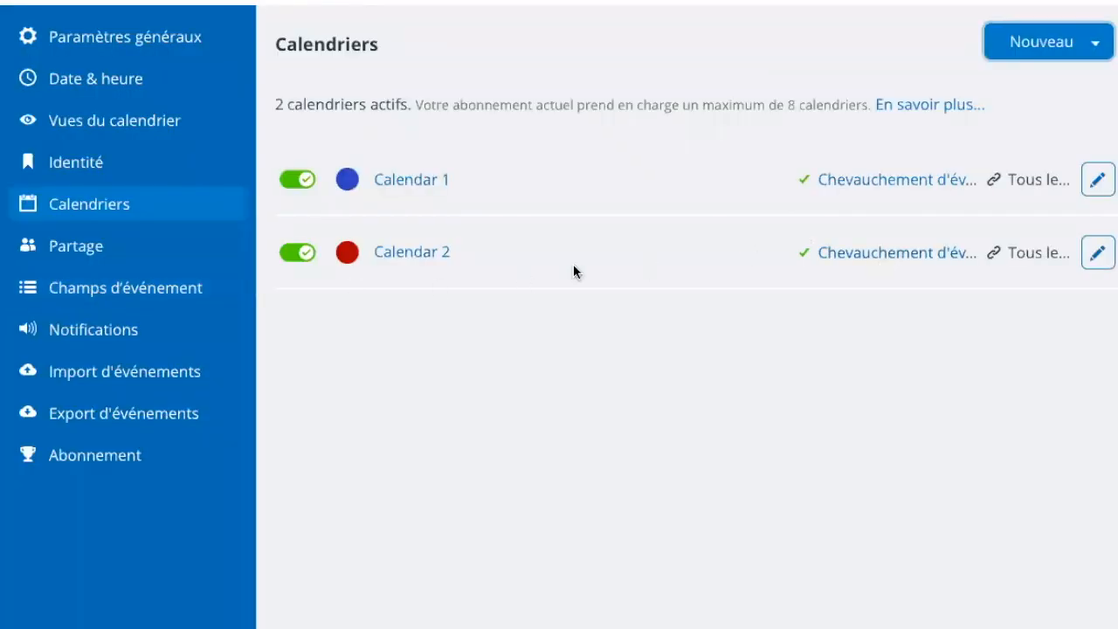
{"action": "left_click", "coordinate": [411, 252]}
{"action": "scroll", "coordinate": [99, 339], "scroll_direction": "down", "scroll_amount": 5}
{"action": "left_click", "coordinate": [809, 524]}
{"action": "left_click", "coordinate": [424, 238]}
Rename Calendar 1 as "Programmation publications" and give it a light blue colour.
{"action": "left_click", "coordinate": [51, 229]}
{"action": "left_click_drag", "start_coordinate": [230, 180], "coordinate": [12, 162]}
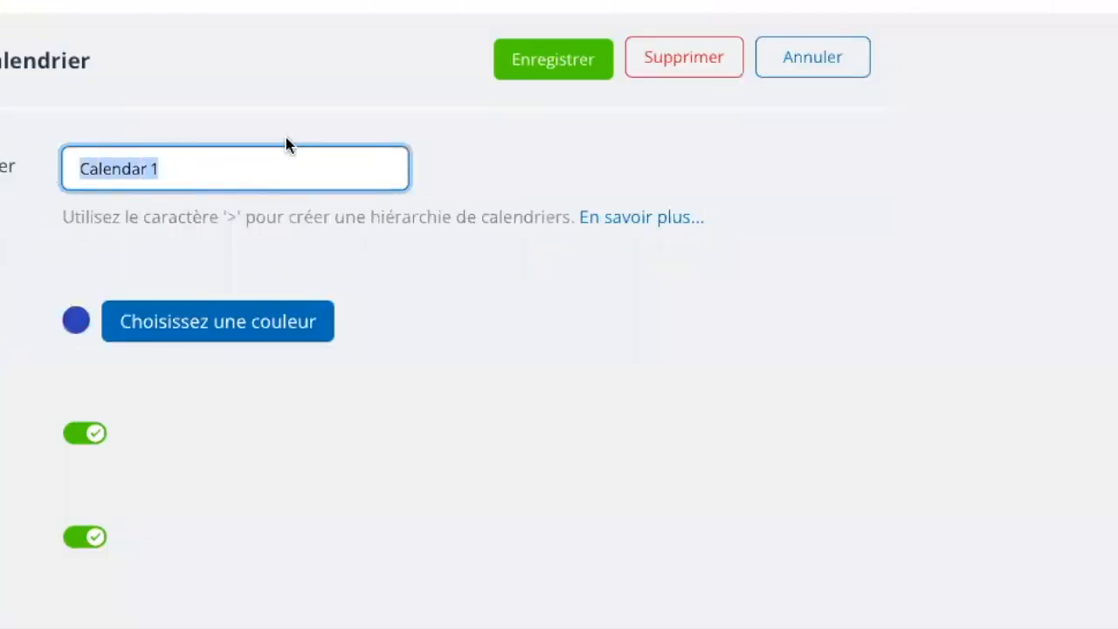
{"action": "type", "text": "Programmation publications"}
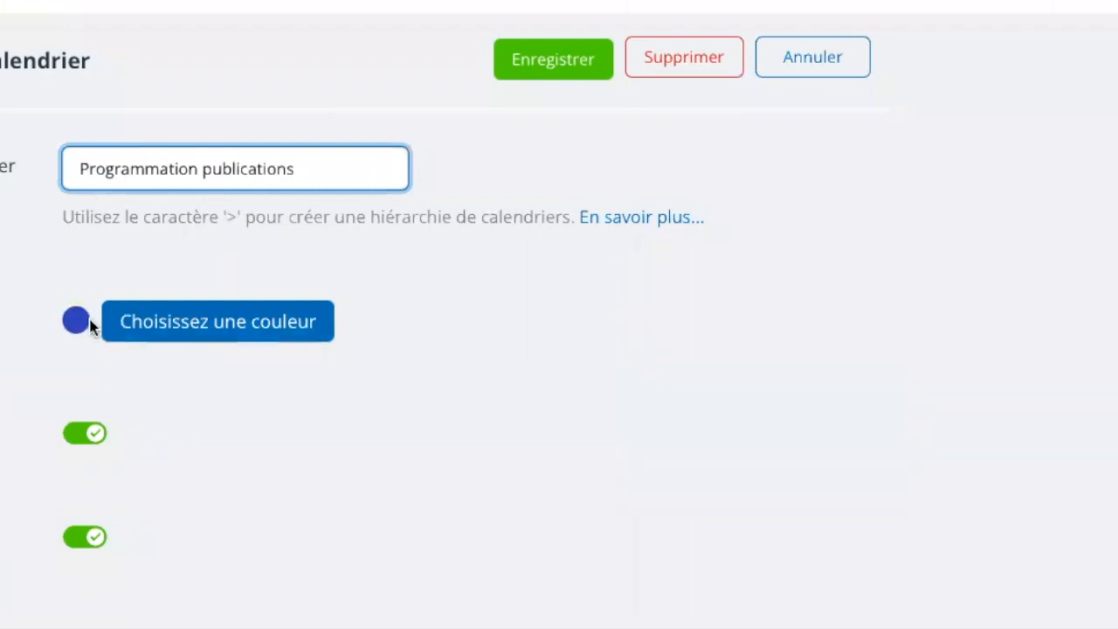
{"action": "left_click", "coordinate": [144, 321]}
{"action": "left_click", "coordinate": [132, 463]}
{"action": "scroll", "coordinate": [140, 454], "scroll_direction": "down", "scroll_amount": 5}
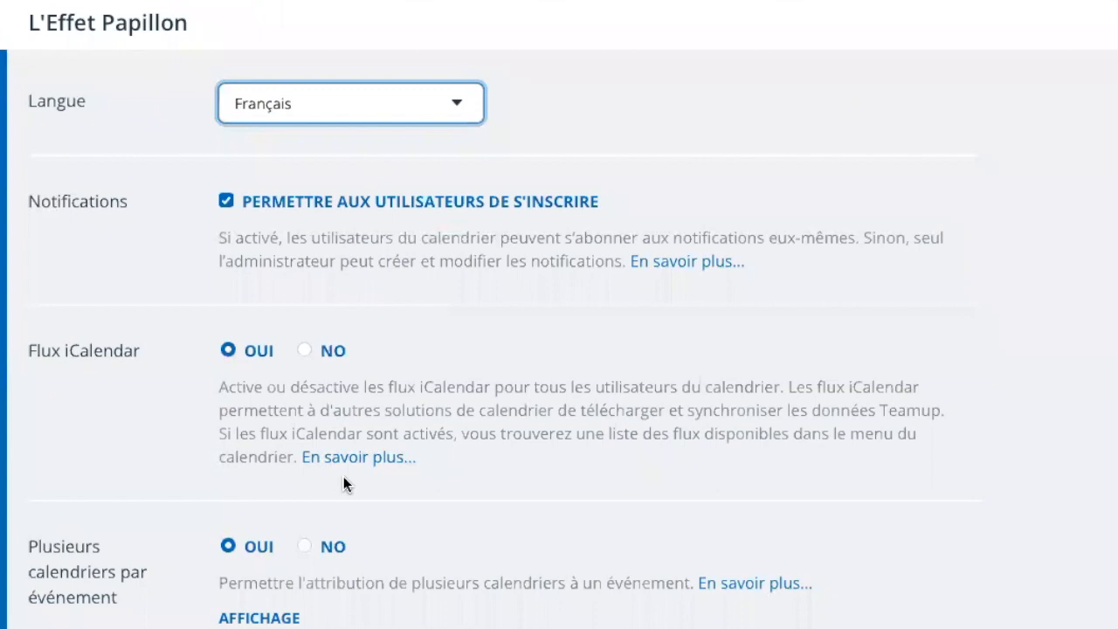
Look through the general settings and set the initially loaded calendar view to Vue agenda.
{"action": "scroll", "coordinate": [175, 524], "scroll_direction": "down", "scroll_amount": 10}
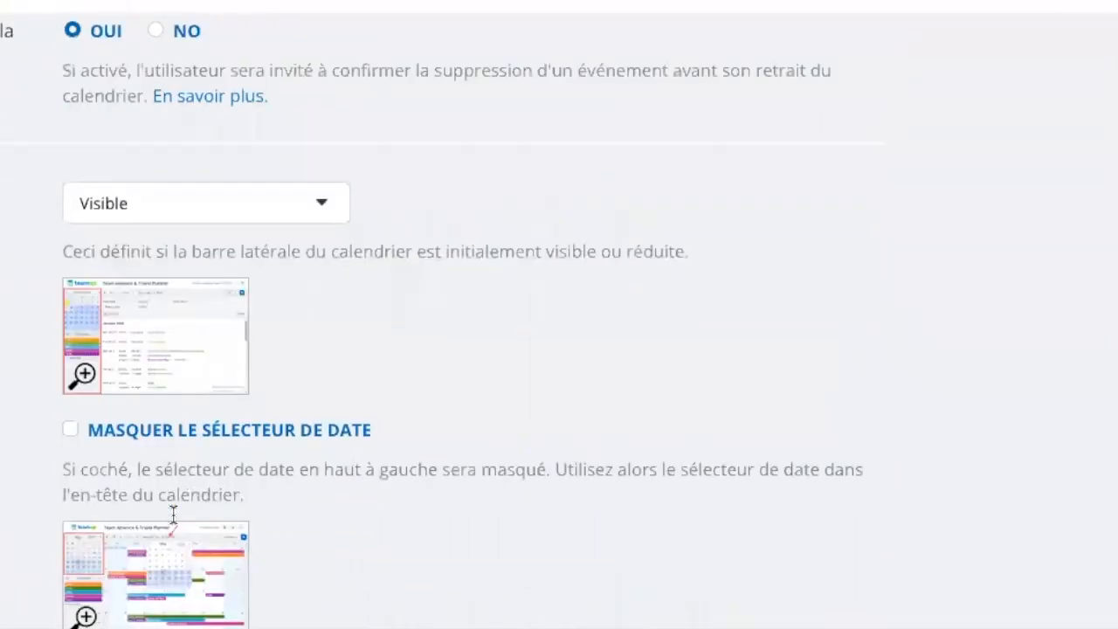
{"action": "scroll", "coordinate": [171, 515], "scroll_direction": "down", "scroll_amount": 6}
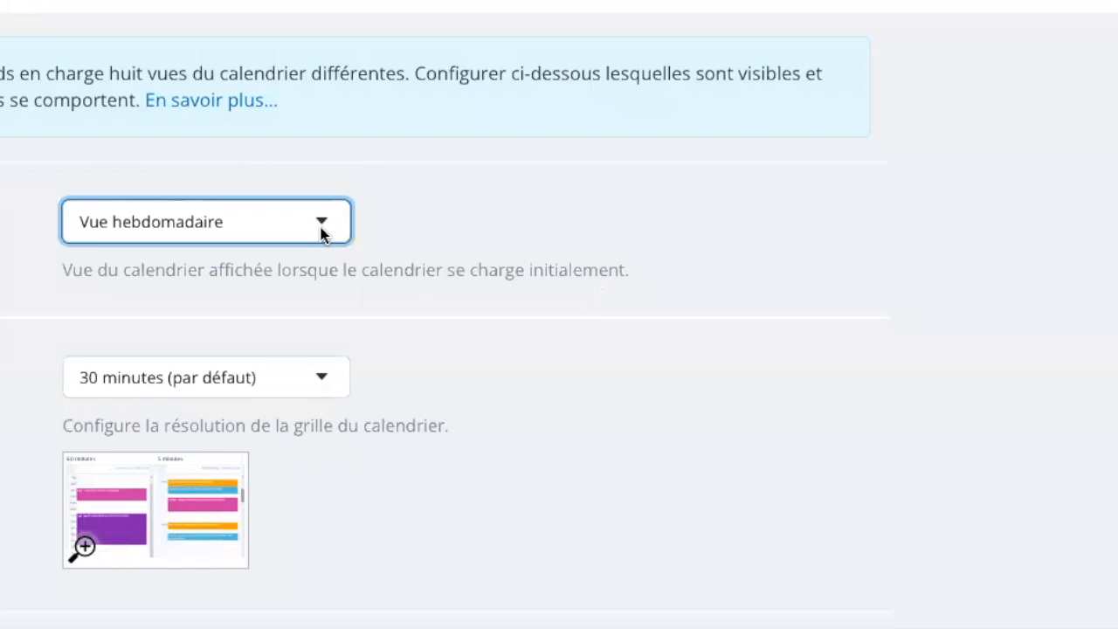
{"action": "left_click", "coordinate": [326, 231]}
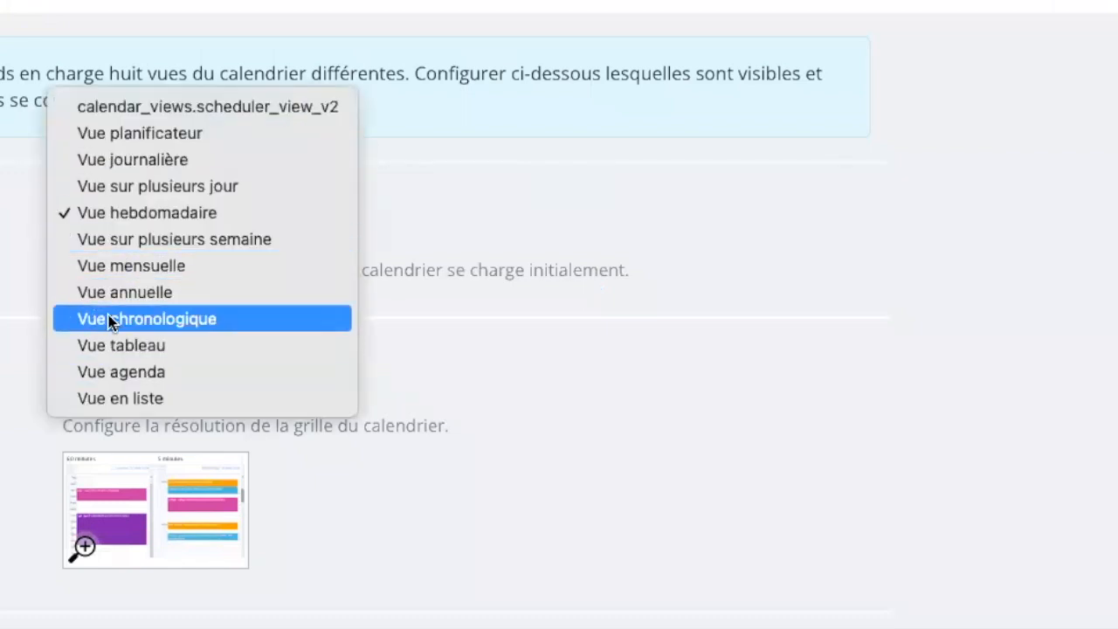
{"action": "left_click", "coordinate": [175, 371]}
Keep the calendar grid resolution at 30 minutes and hide the weekend days from the calendar views.
{"action": "scroll", "coordinate": [375, 107], "scroll_direction": "down", "scroll_amount": 5}
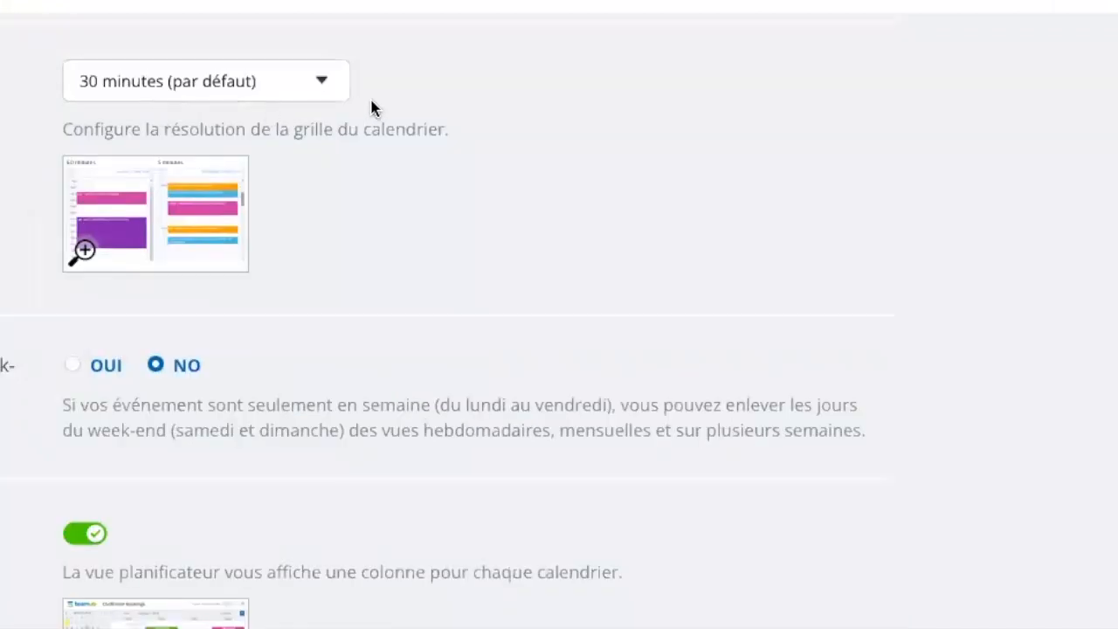
{"action": "left_click", "coordinate": [322, 87]}
{"action": "left_click", "coordinate": [573, 100]}
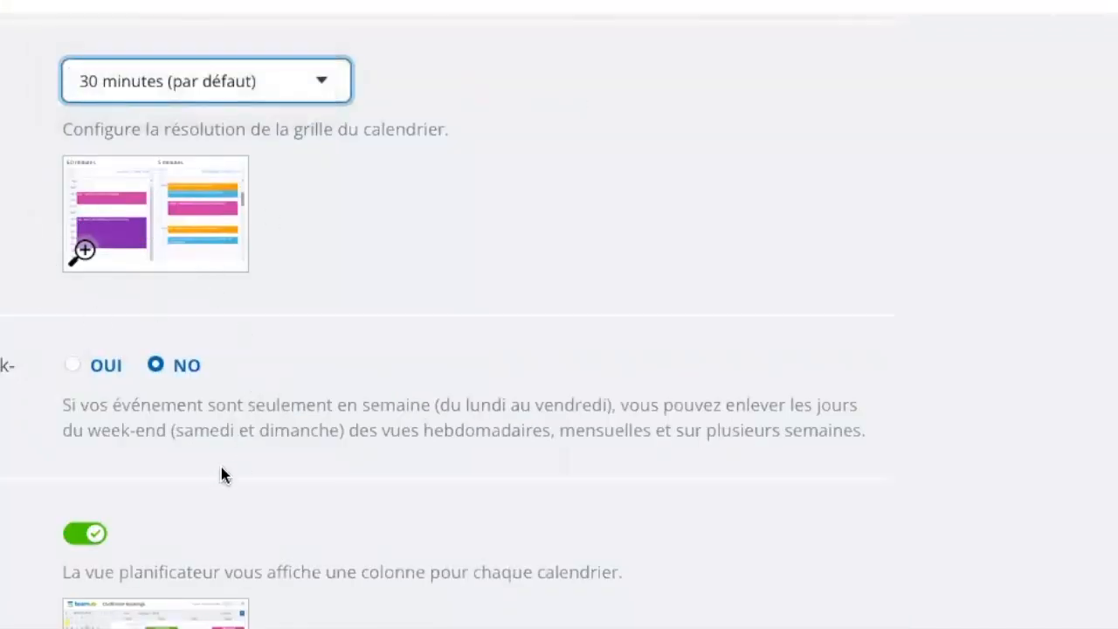
{"action": "left_click", "coordinate": [70, 367]}
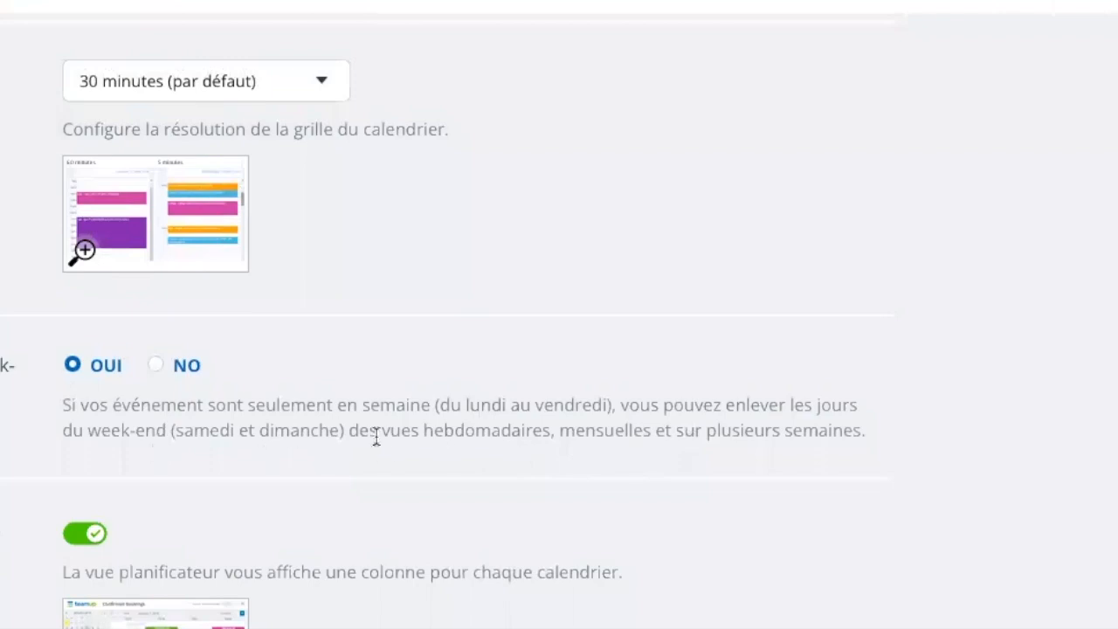
{"action": "scroll", "coordinate": [419, 494], "scroll_direction": "down", "scroll_amount": 3}
{"action": "scroll", "coordinate": [172, 406], "scroll_direction": "down", "scroll_amount": 3}
{"action": "scroll", "coordinate": [172, 406], "scroll_direction": "down", "scroll_amount": 2}
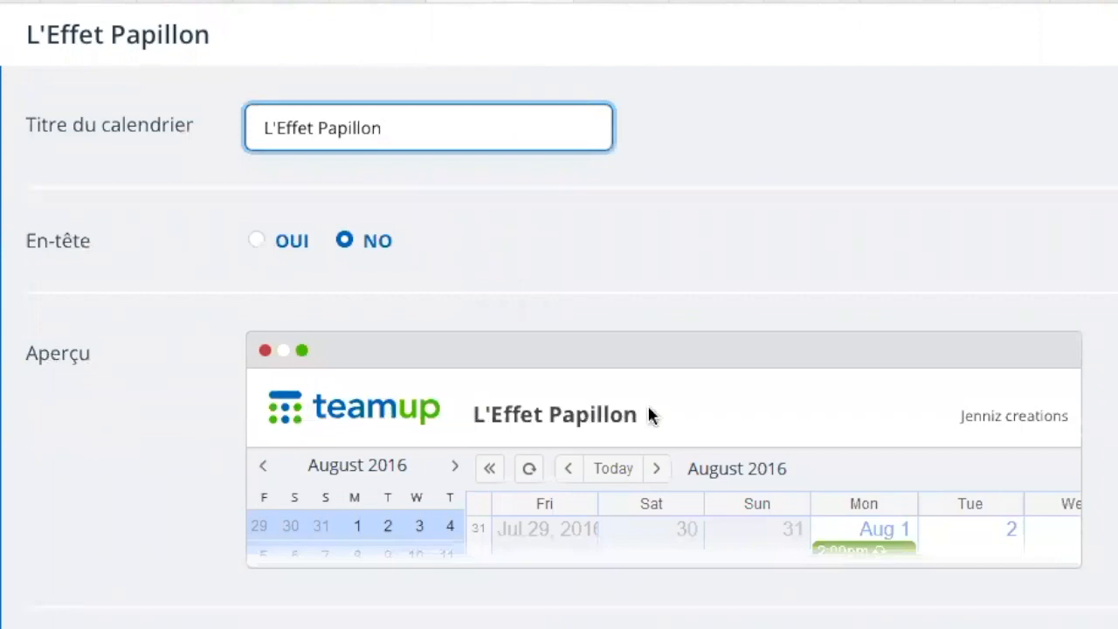
Examine the calendar title and its header preview in the identity settings.
{"action": "left_click_drag", "start_coordinate": [644, 406], "coordinate": [438, 415]}
{"action": "left_click", "coordinate": [388, 128]}
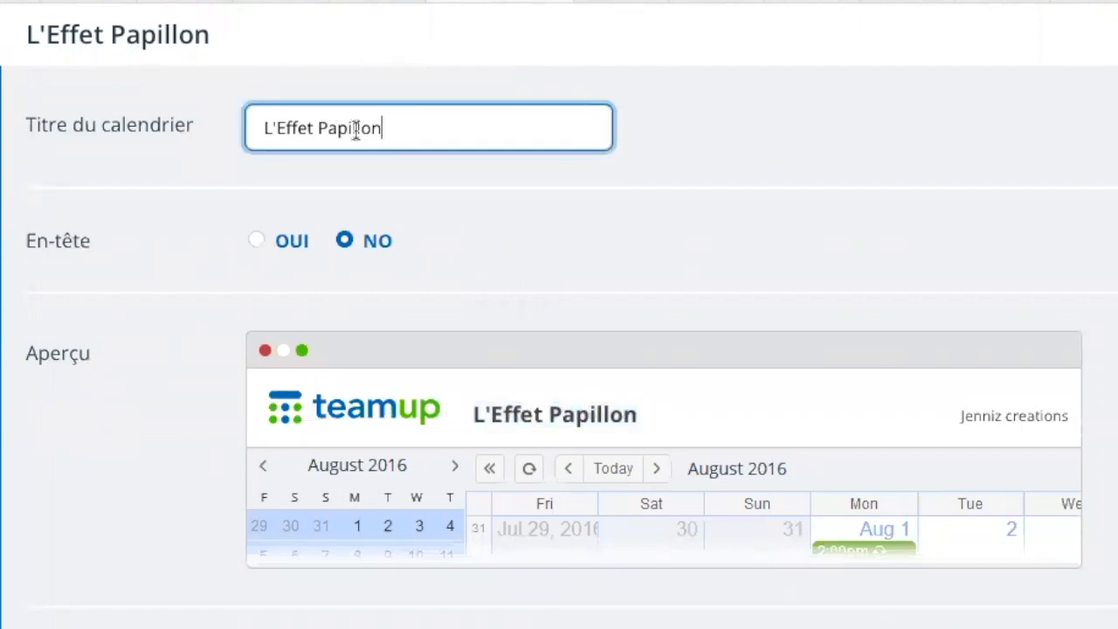
{"action": "left_click_drag", "start_coordinate": [387, 128], "coordinate": [242, 132]}
{"action": "left_click", "coordinate": [61, 605]}
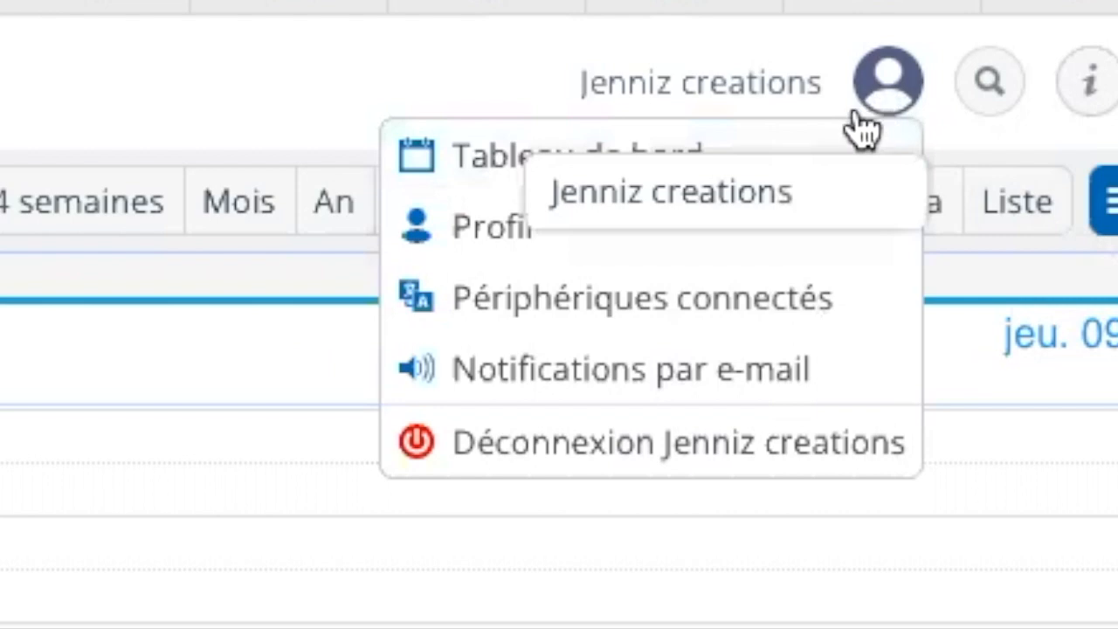
View the calendar dashboard and review the name, e-mail, language and newsletter settings of the account profile.
{"action": "left_click", "coordinate": [639, 165]}
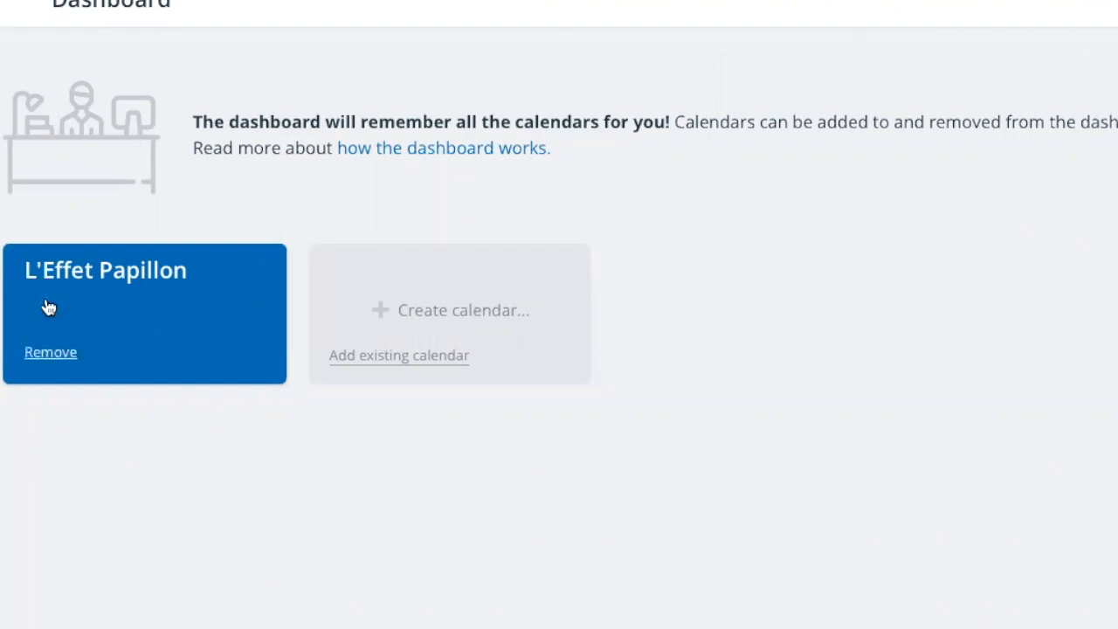
{"action": "left_click", "coordinate": [1019, 105]}
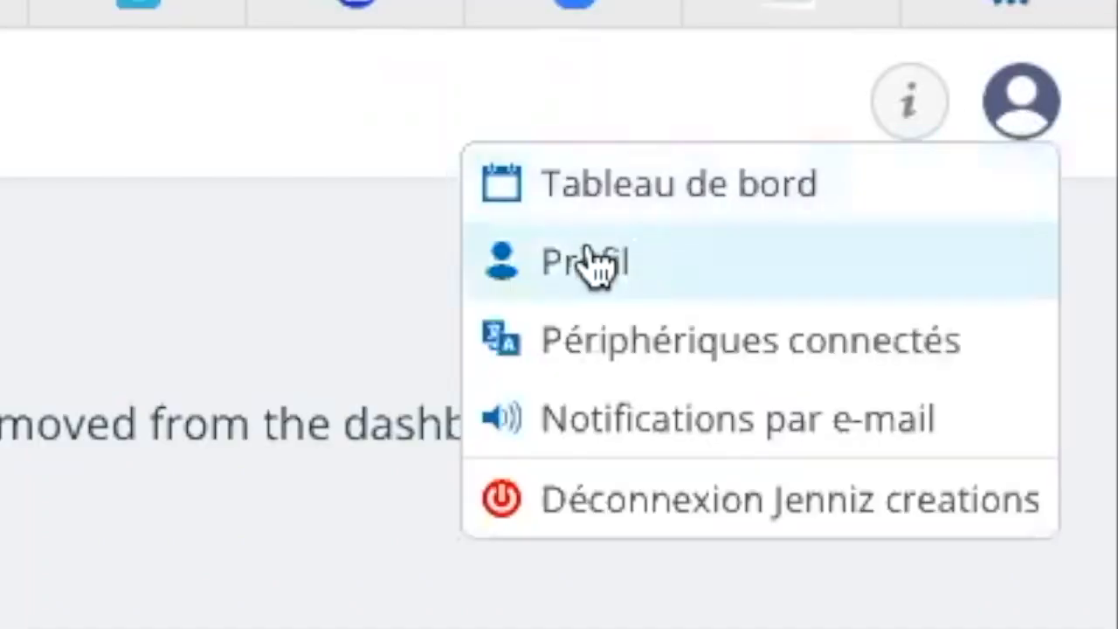
{"action": "left_click", "coordinate": [570, 262]}
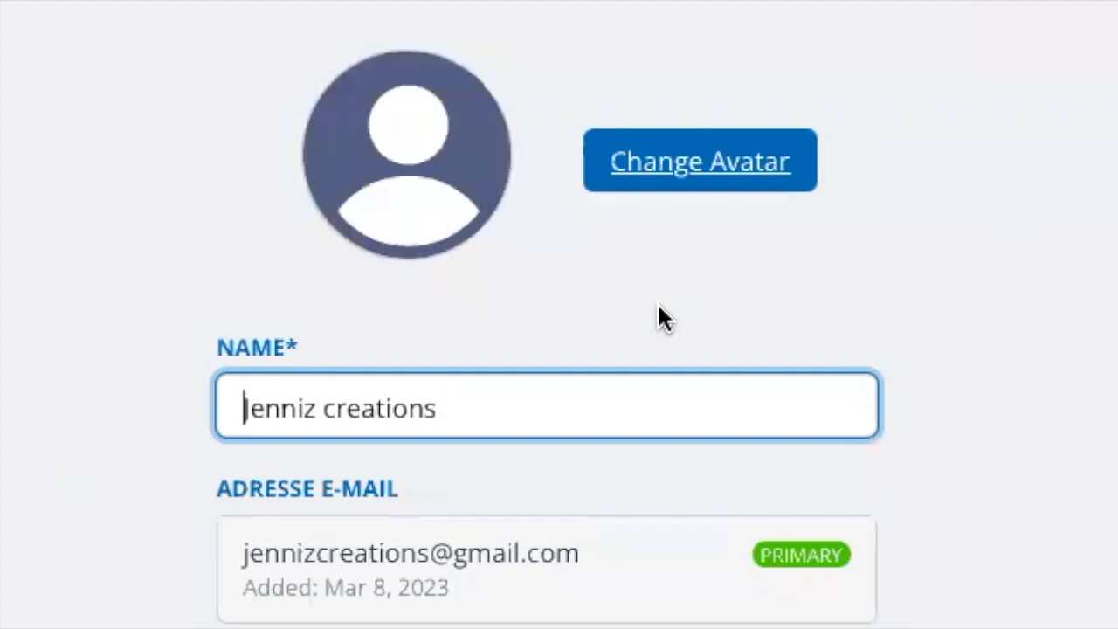
{"action": "scroll", "coordinate": [349, 384], "scroll_direction": "down", "scroll_amount": 2}
{"action": "scroll", "coordinate": [445, 401], "scroll_direction": "down", "scroll_amount": 3}
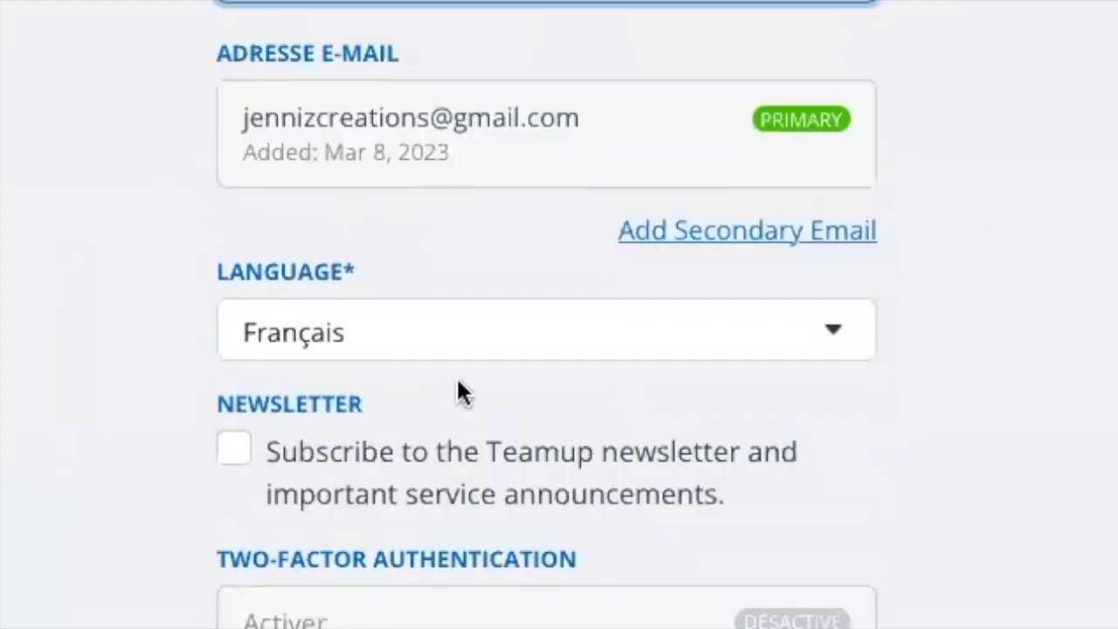
{"action": "scroll", "coordinate": [548, 315], "scroll_direction": "up", "scroll_amount": 2}
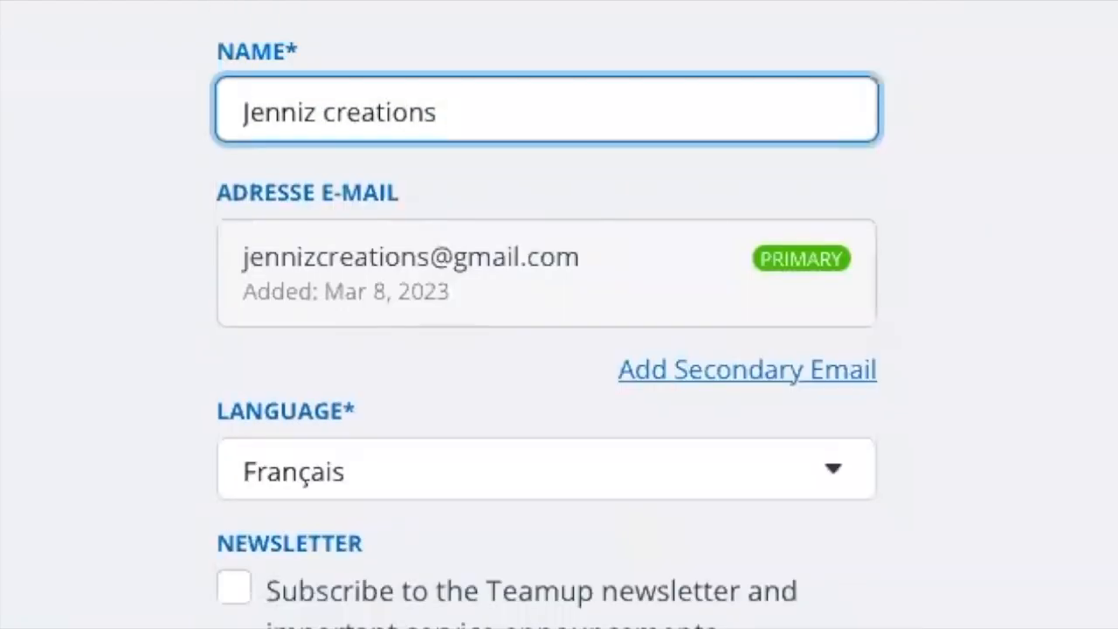
{"action": "scroll", "coordinate": [547, 315], "scroll_direction": "up", "scroll_amount": 3}
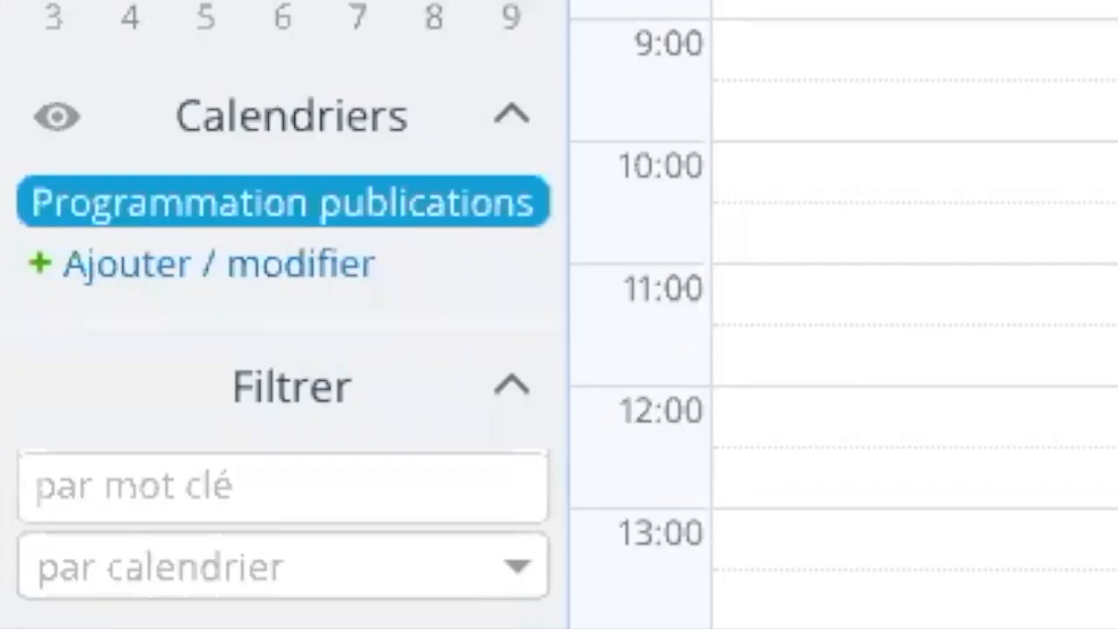
Open the calendar management list and show how to add a new calendar.
{"action": "left_click", "coordinate": [109, 264]}
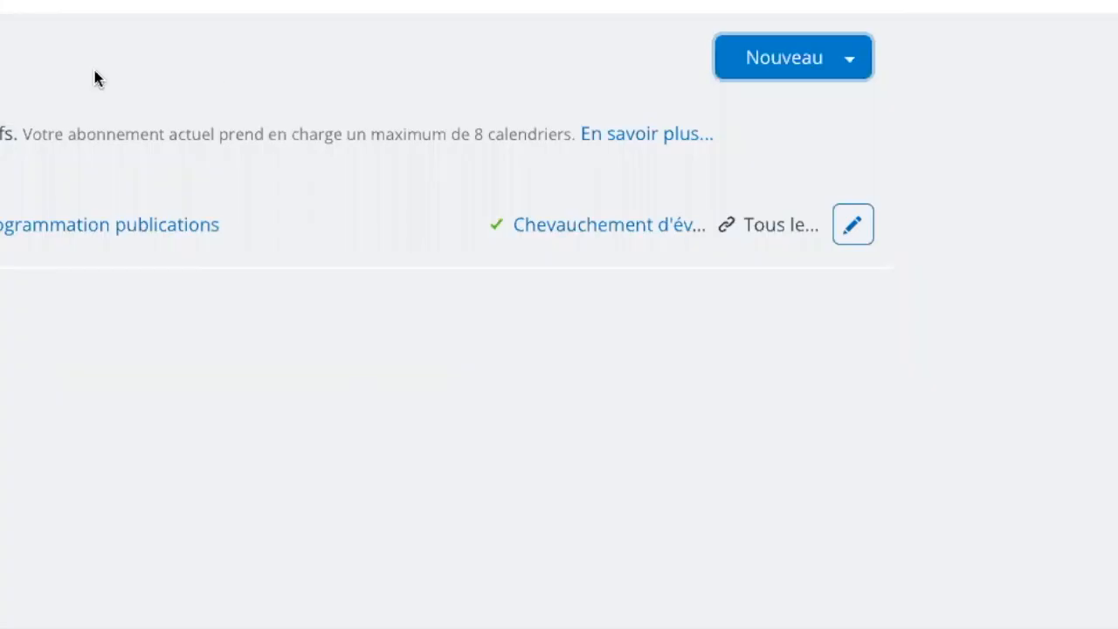
{"action": "left_click", "coordinate": [814, 70]}
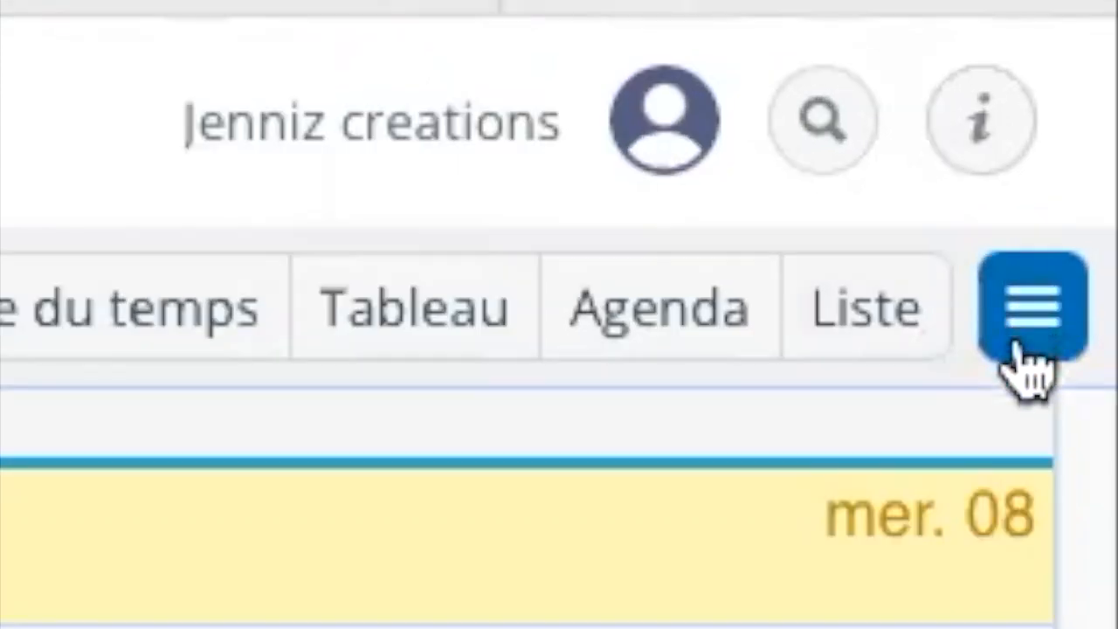
Look over the calendar settings, then examine the preferences, calendar resolution and language options of the main calendar.
{"action": "left_click", "coordinate": [1041, 336]}
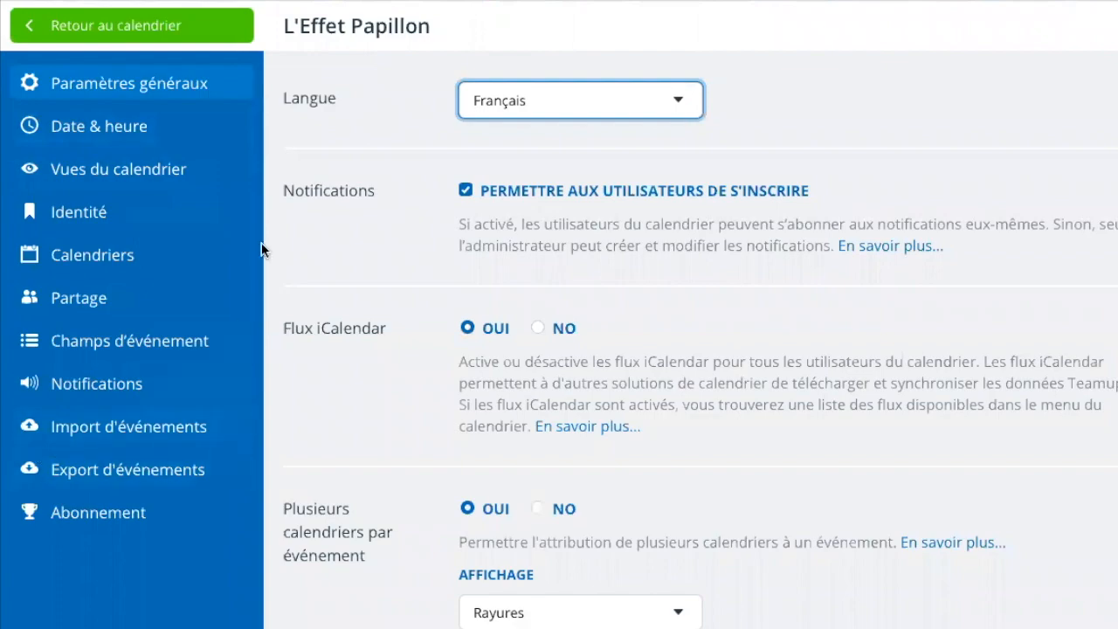
{"action": "left_click", "coordinate": [113, 25]}
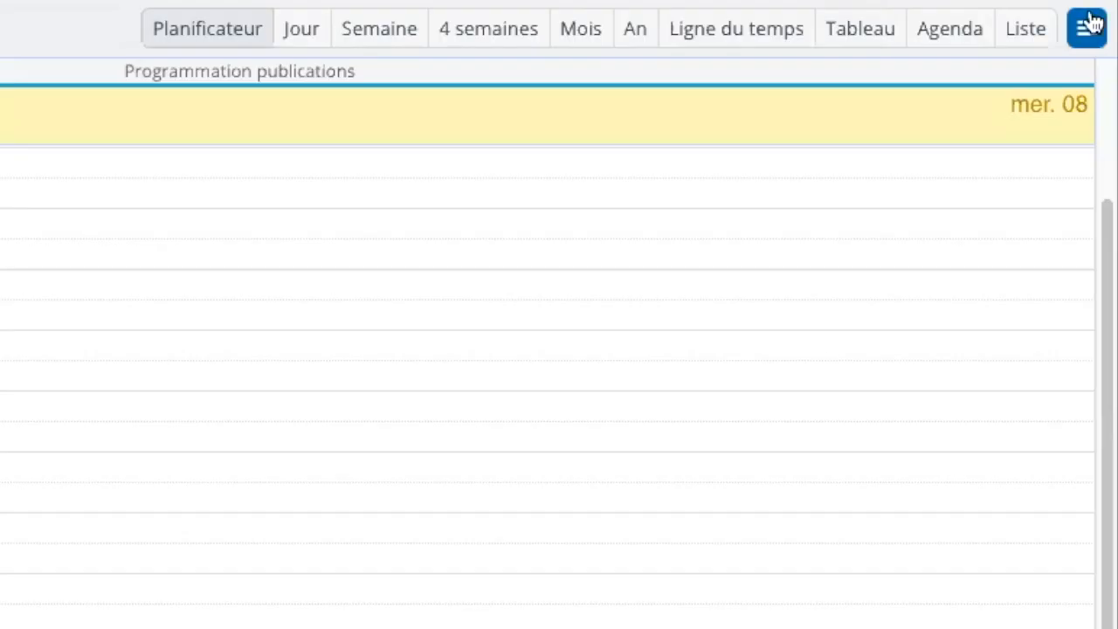
{"action": "left_click", "coordinate": [1087, 28]}
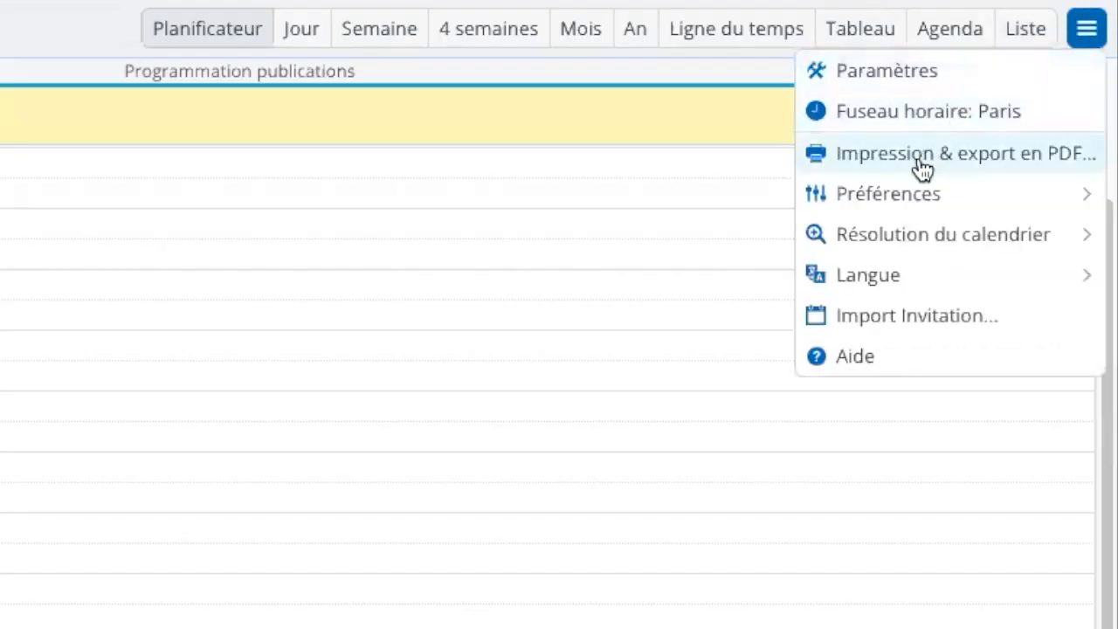
{"action": "mouse_move", "coordinate": [904, 201]}
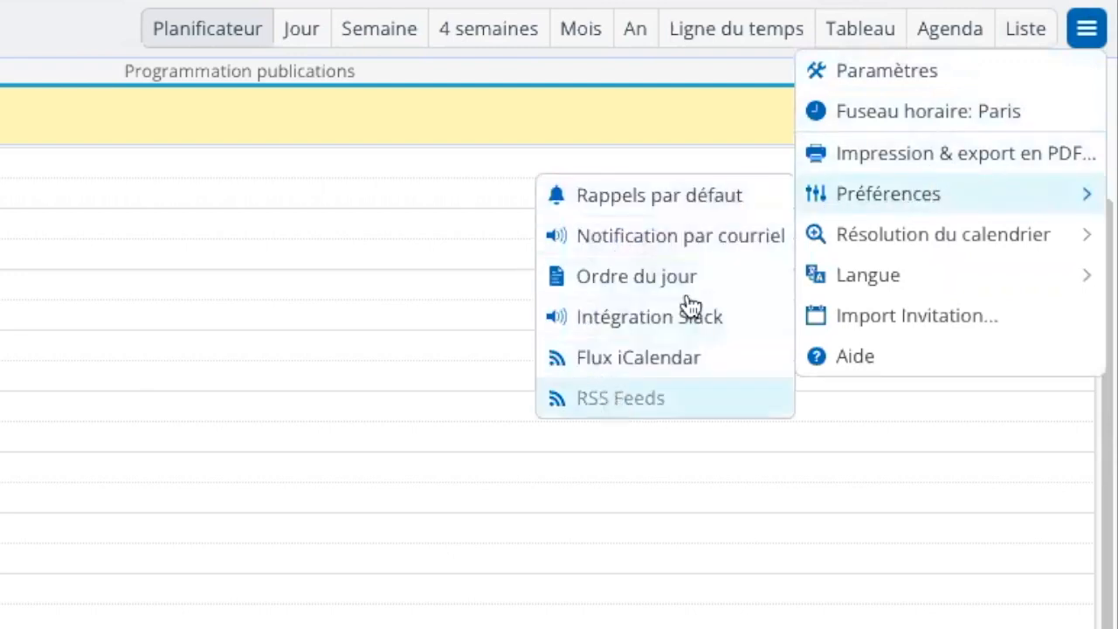
{"action": "mouse_move", "coordinate": [861, 240]}
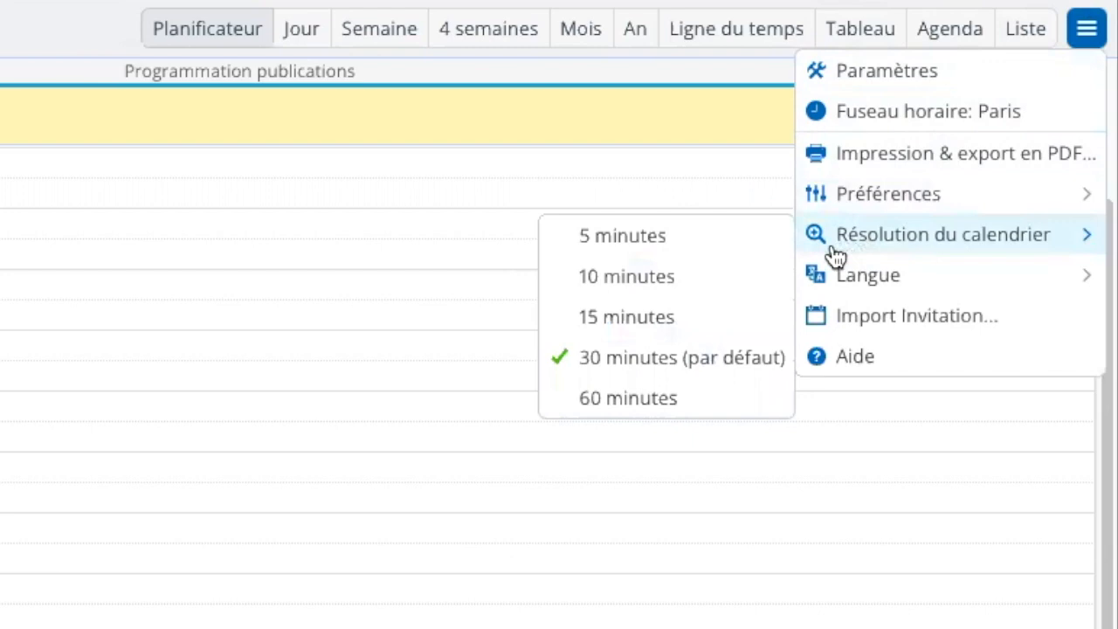
{"action": "mouse_move", "coordinate": [838, 284]}
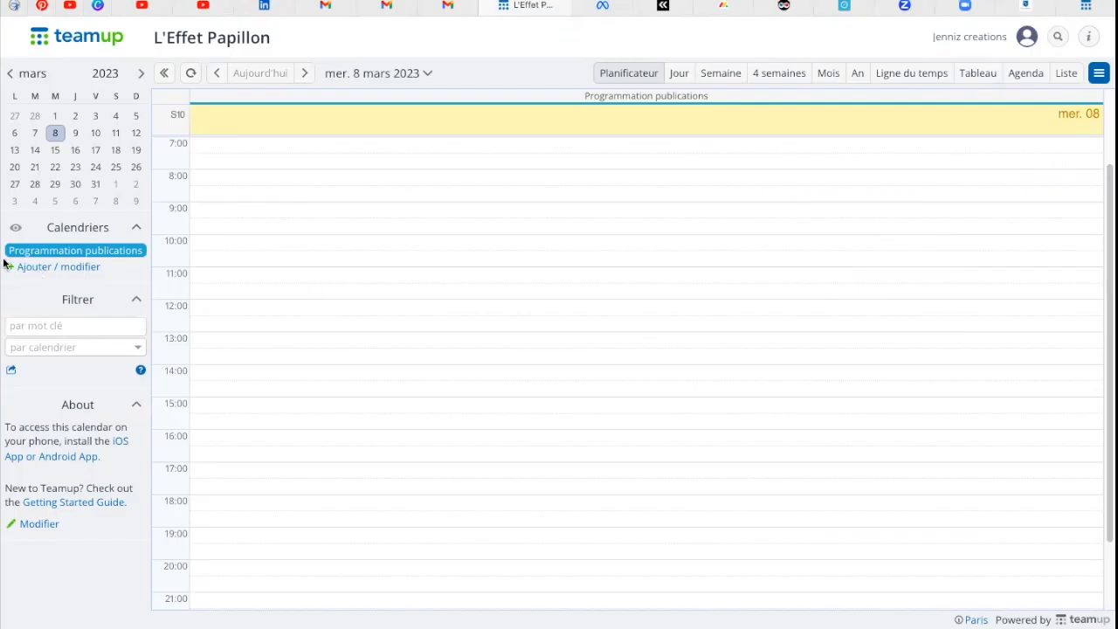
Start a new event in the Programmation publications calendar dated 09-03-2023, with a start time of 11:30.
{"action": "left_click", "coordinate": [306, 187]}
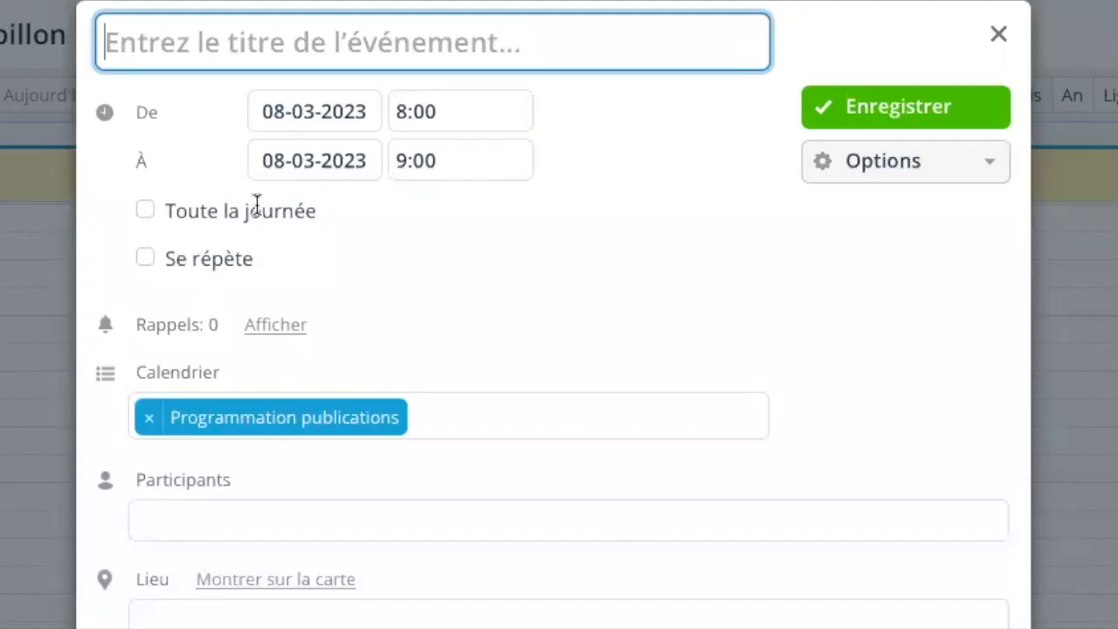
{"action": "left_click", "coordinate": [484, 81]}
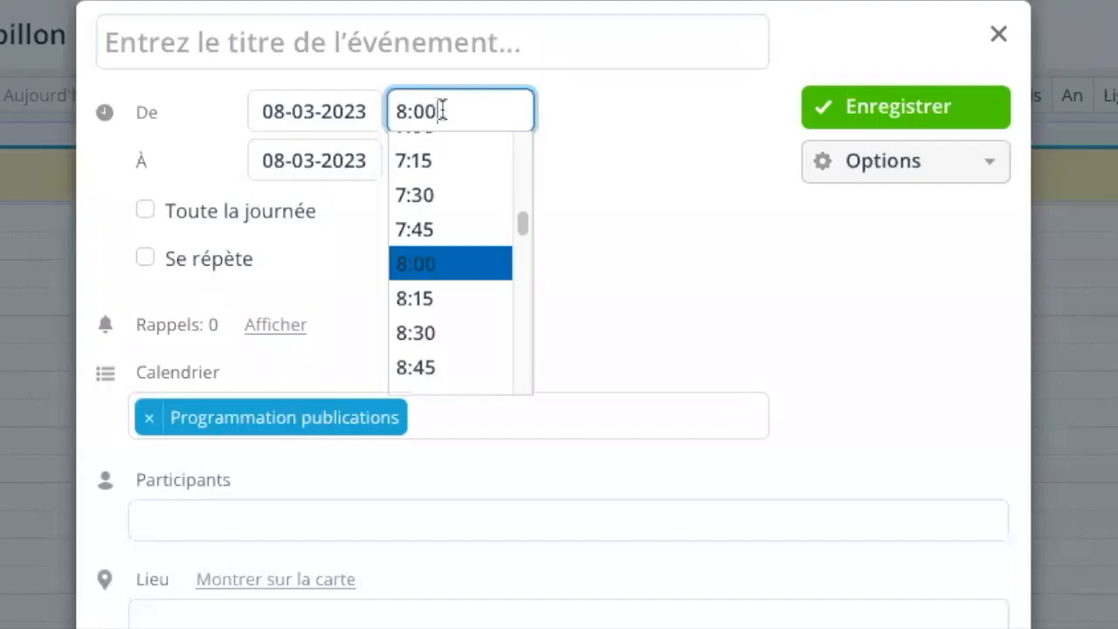
{"action": "left_click", "coordinate": [289, 111]}
{"action": "left_click", "coordinate": [398, 263]}
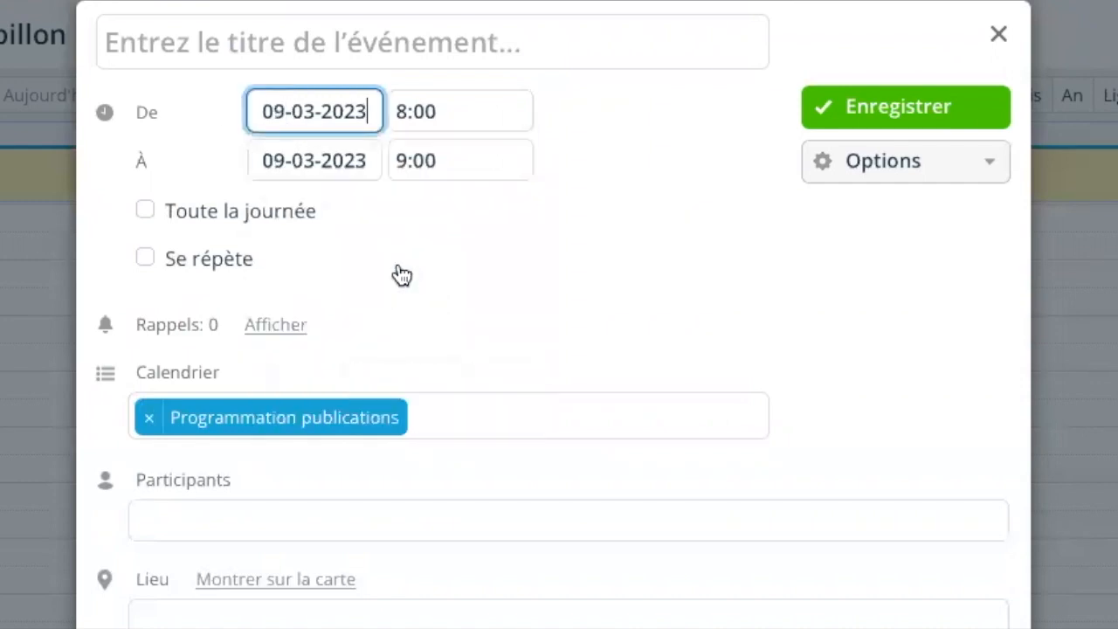
{"action": "left_click", "coordinate": [442, 114]}
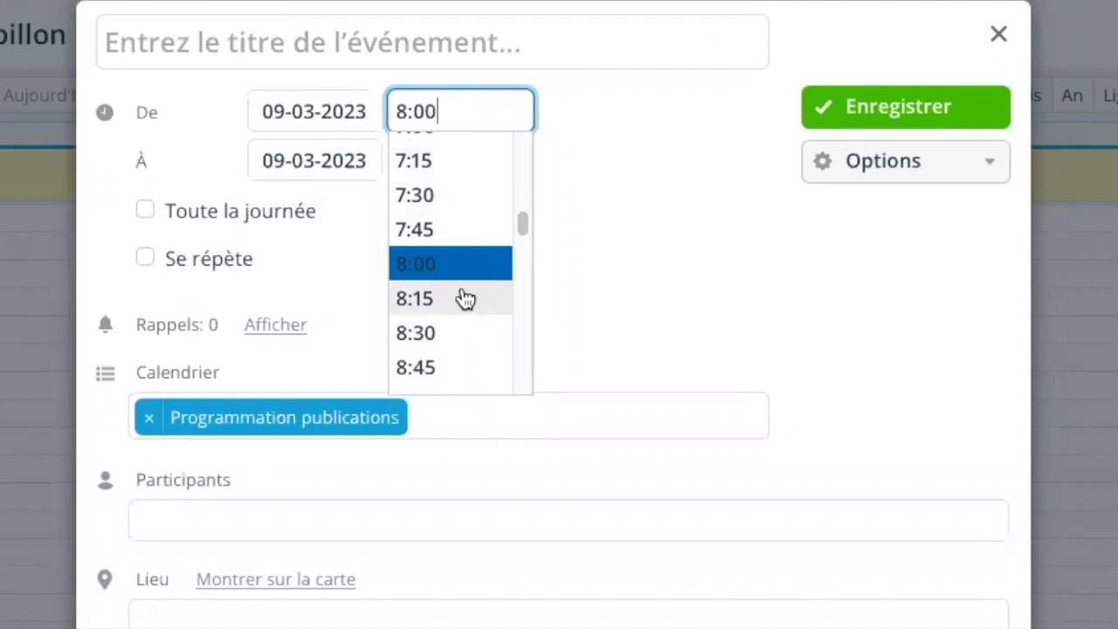
{"action": "scroll", "coordinate": [440, 306], "scroll_direction": "down", "scroll_amount": 4}
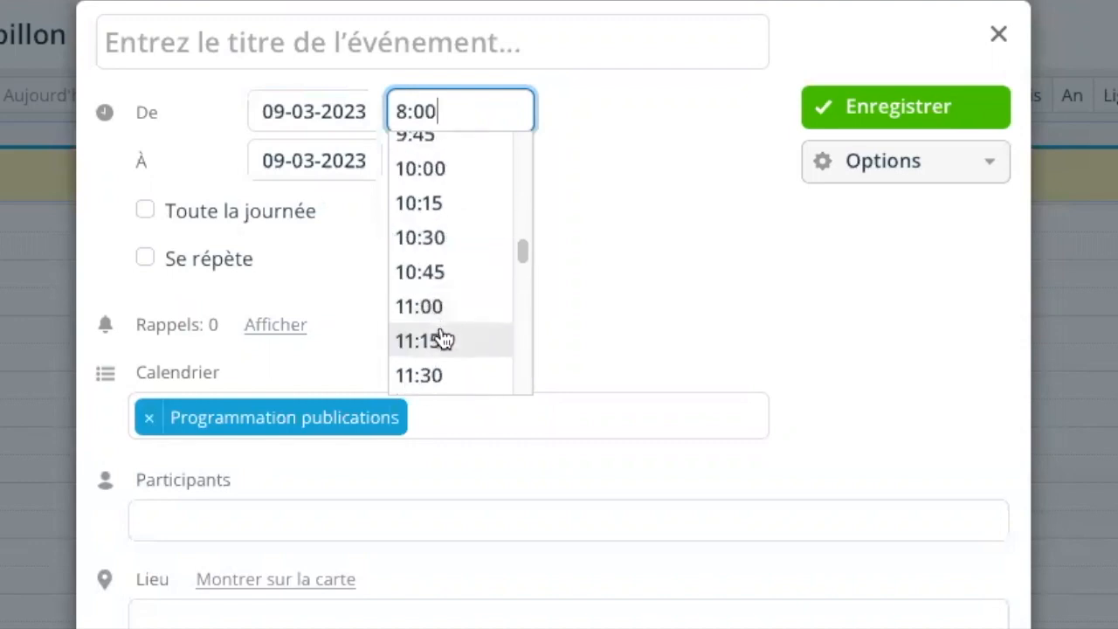
{"action": "left_click_drag", "start_coordinate": [426, 358], "coordinate": [426, 367]}
{"action": "left_click", "coordinate": [426, 374]}
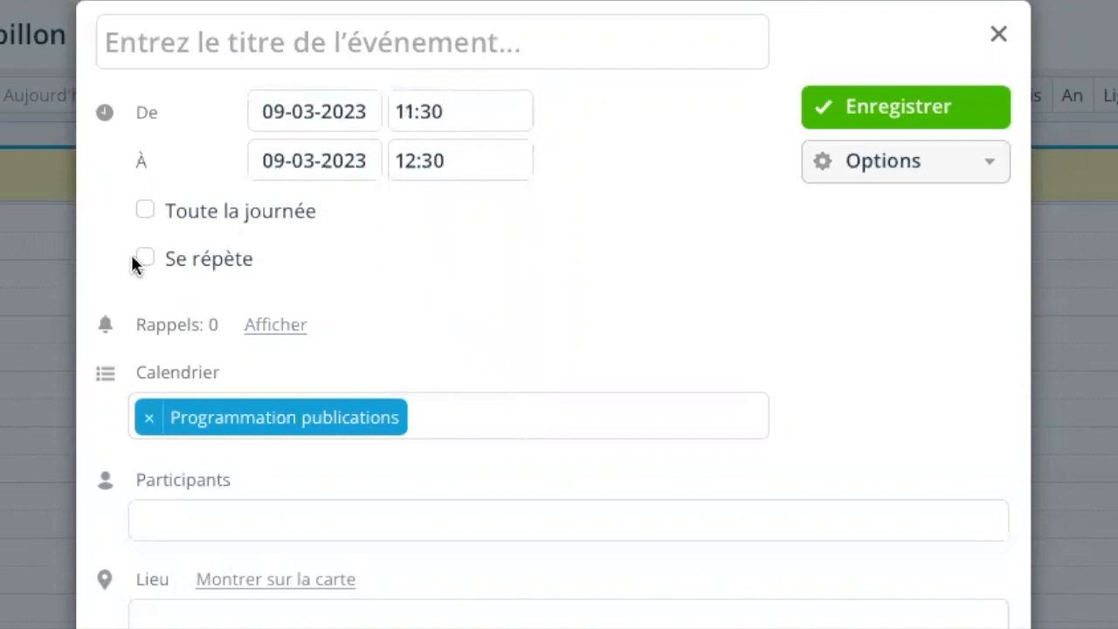
Examine the event's additional options and try out its participants and location fields.
{"action": "left_click", "coordinate": [973, 179]}
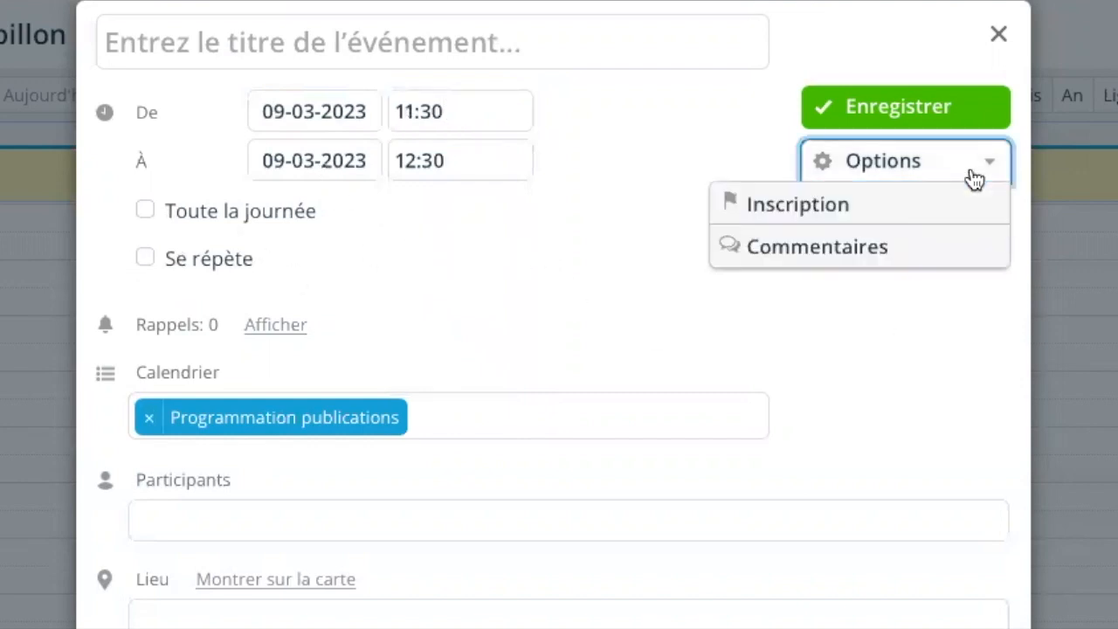
{"action": "left_click", "coordinate": [542, 256]}
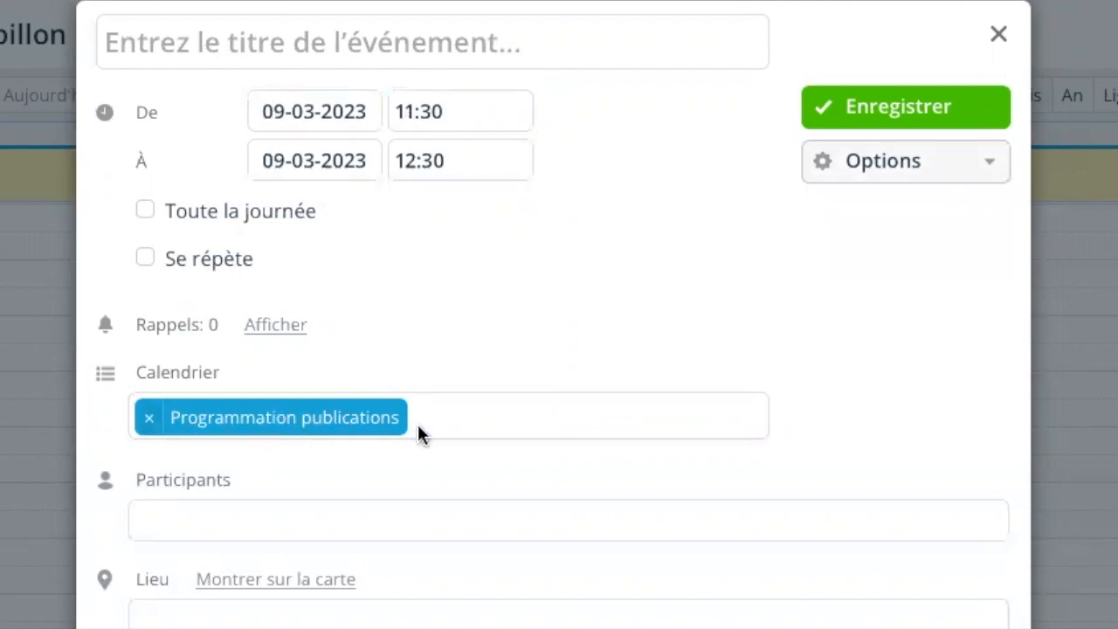
{"action": "left_click", "coordinate": [212, 515]}
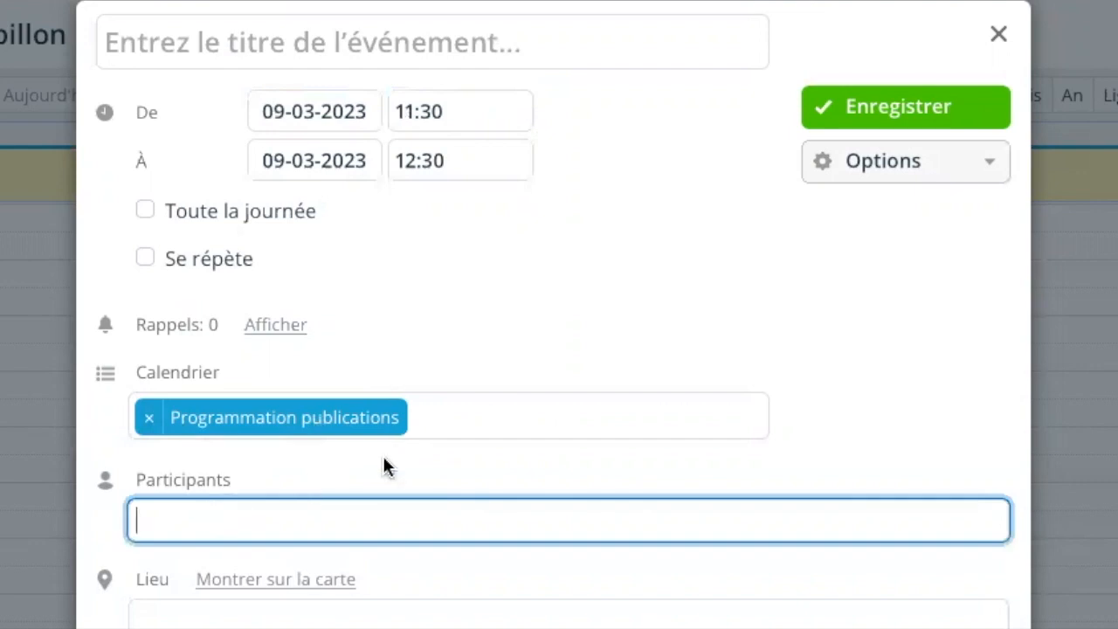
{"action": "type", "text": "je"}
{"action": "key", "text": "BackSpace"}
{"action": "type", "text": "l"}
{"action": "left_click", "coordinate": [175, 617]}
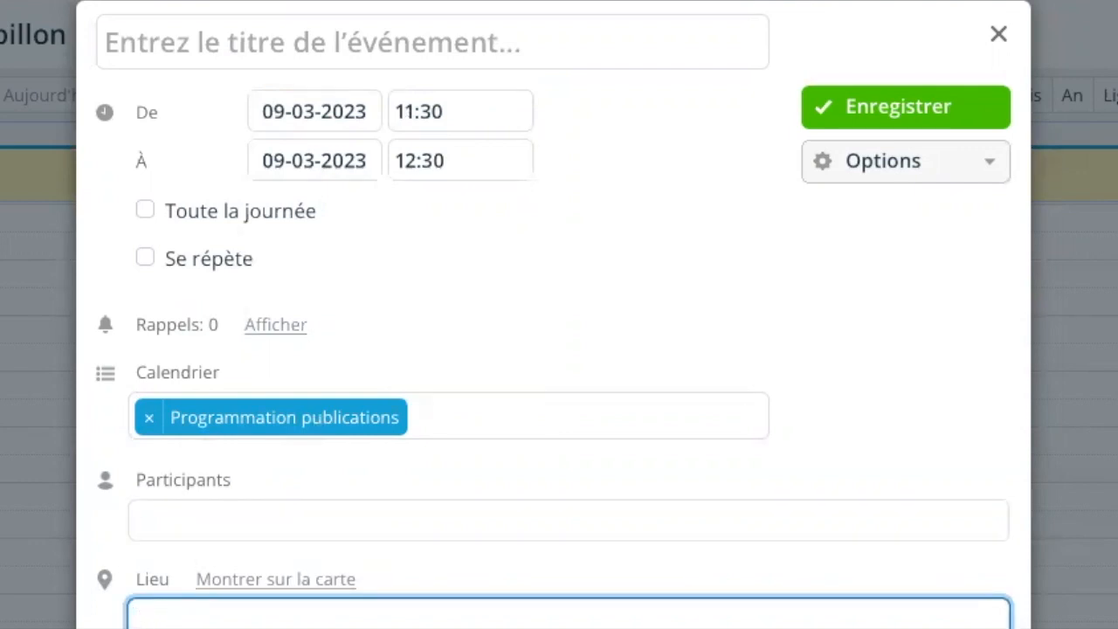
Enter the event description "Publier la vidéo épisode 22 sur la photo de profil" and save the event.
{"action": "left_click", "coordinate": [392, 329]}
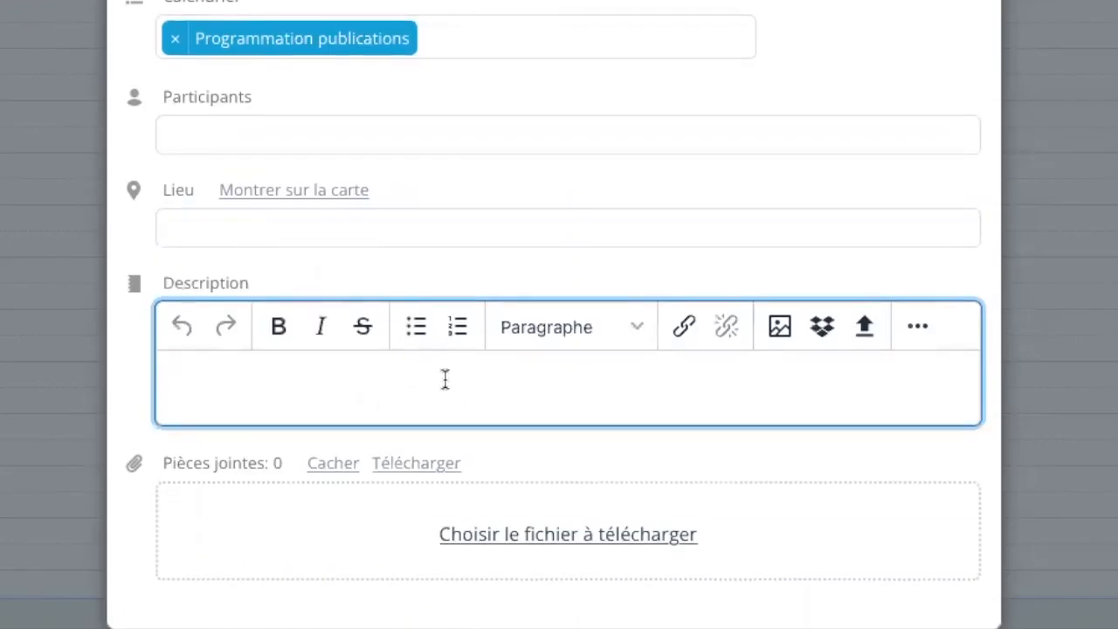
{"action": "type", "text": "Publier la "}
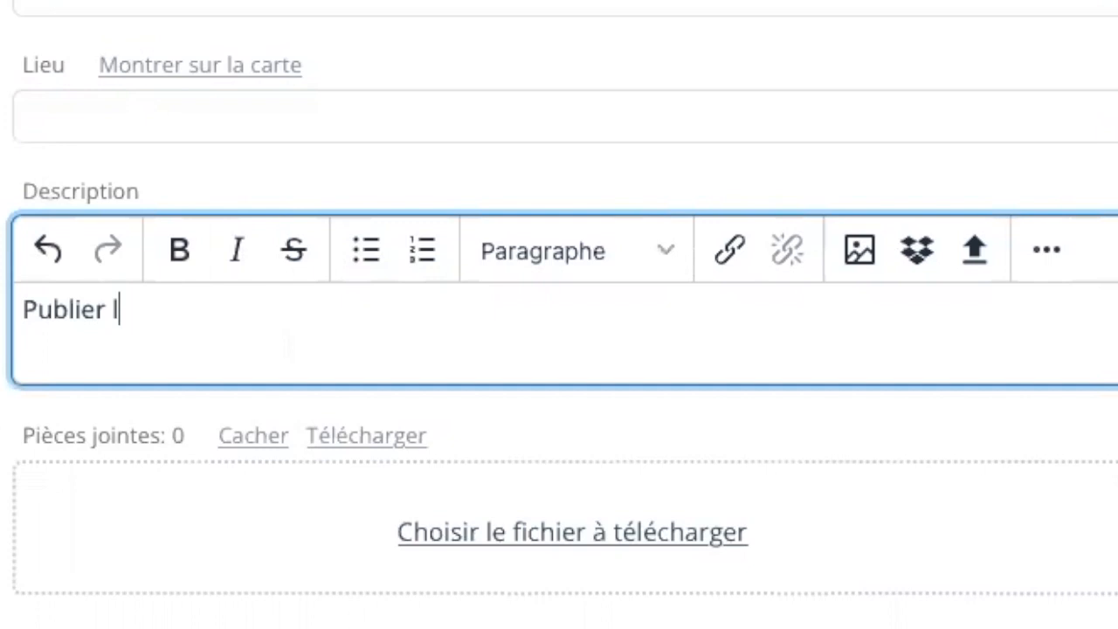
{"action": "type", "text": "vidéo episod"}
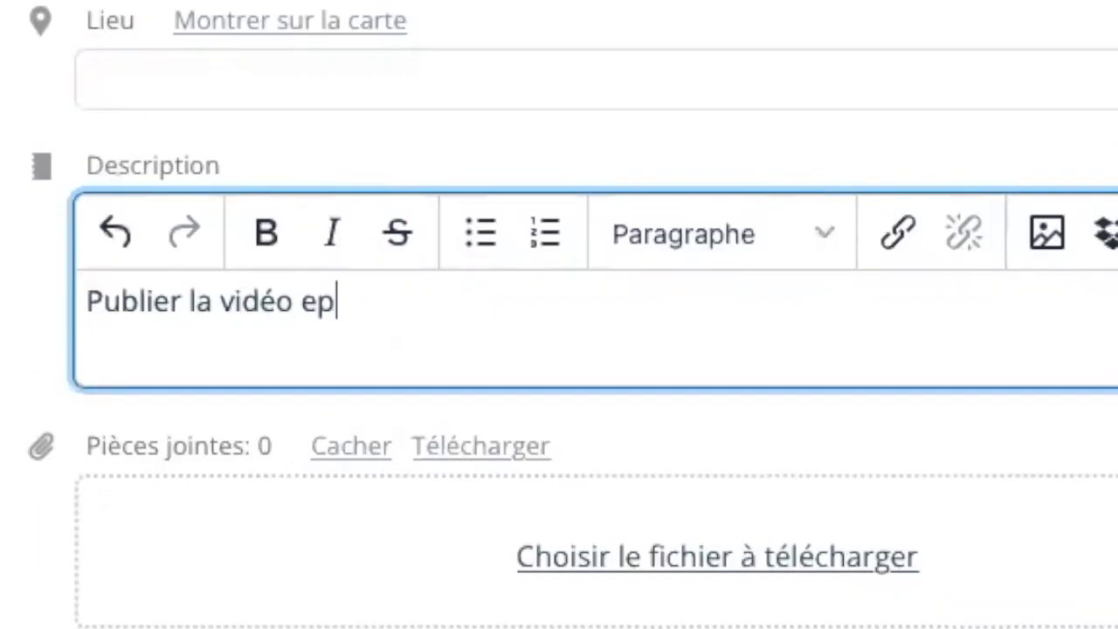
{"action": "type", "text": "e 22 "}
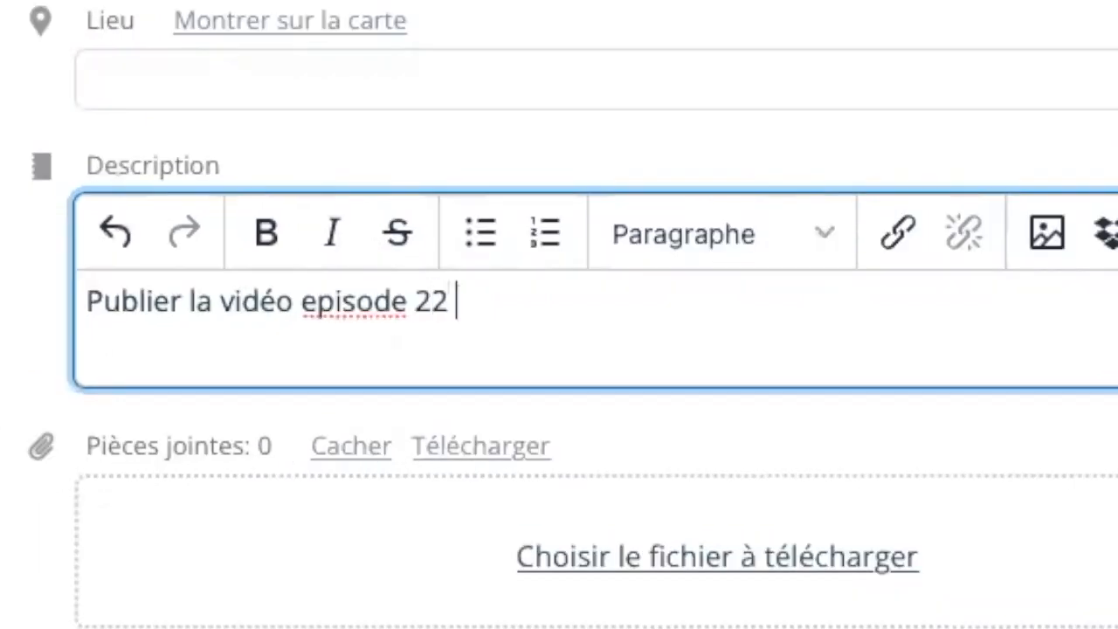
{"action": "type", "text": "sur la photo "}
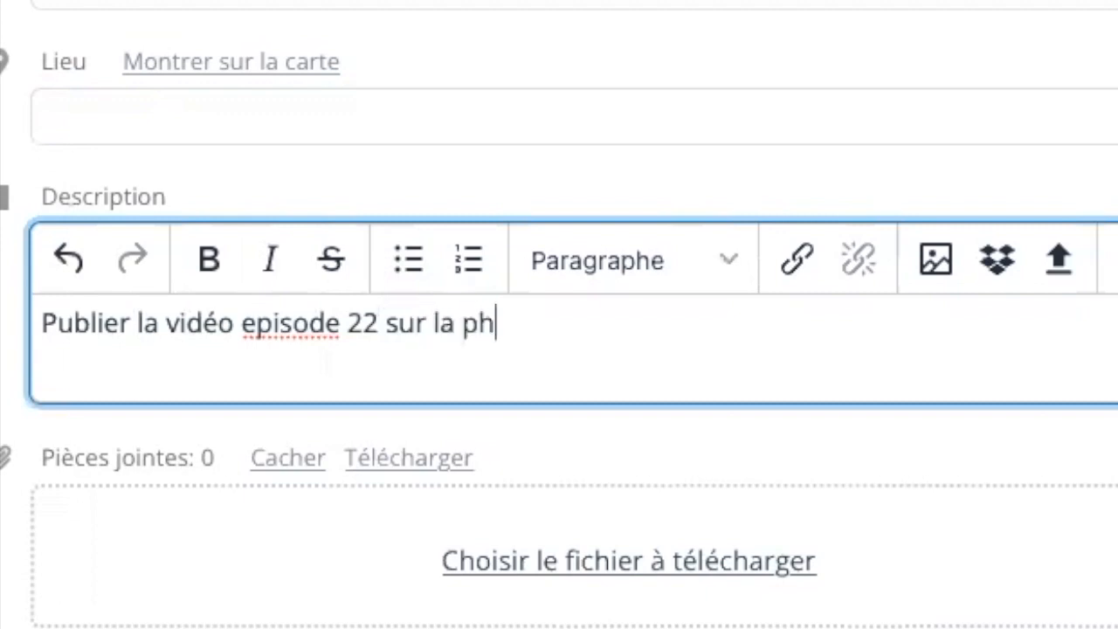
{"action": "type", "text": "de profil"}
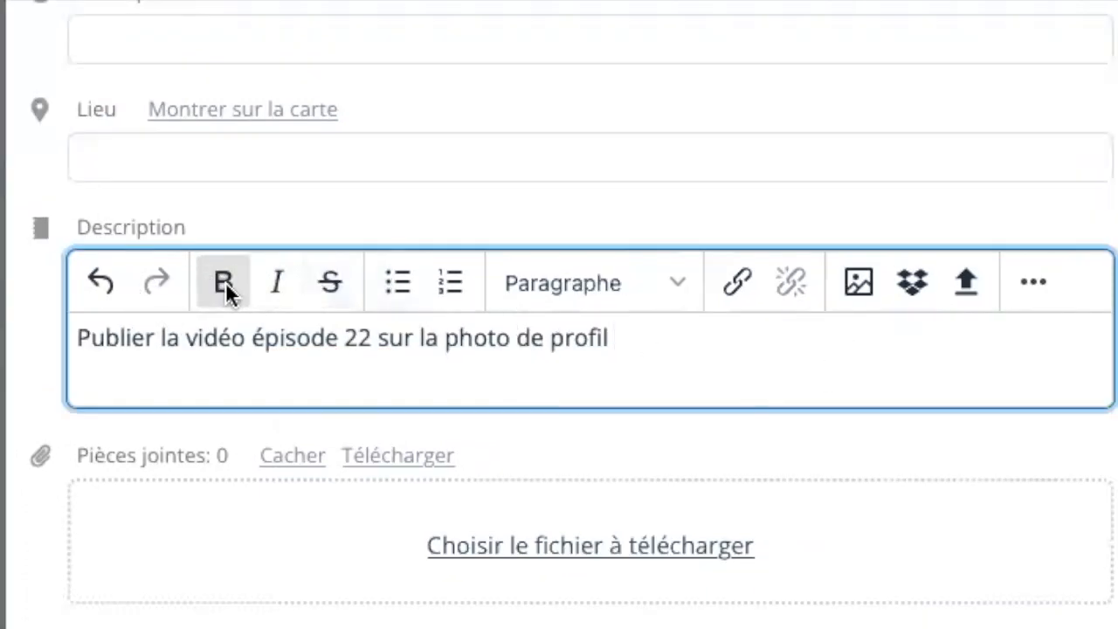
{"action": "left_click", "coordinate": [679, 283]}
{"action": "left_click", "coordinate": [787, 330]}
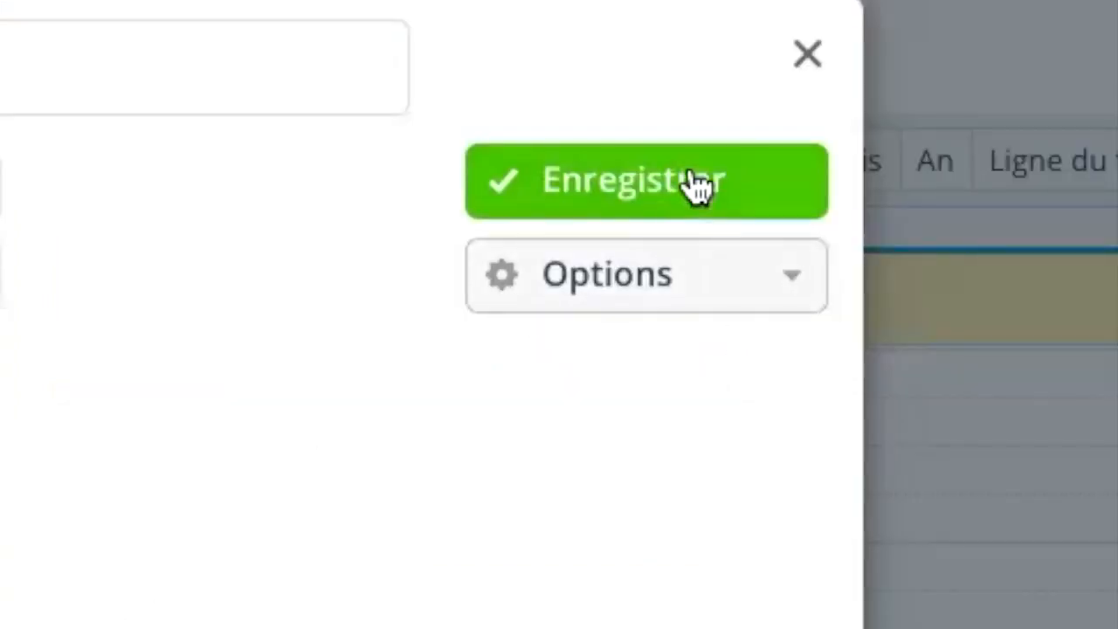
{"action": "left_click", "coordinate": [699, 186]}
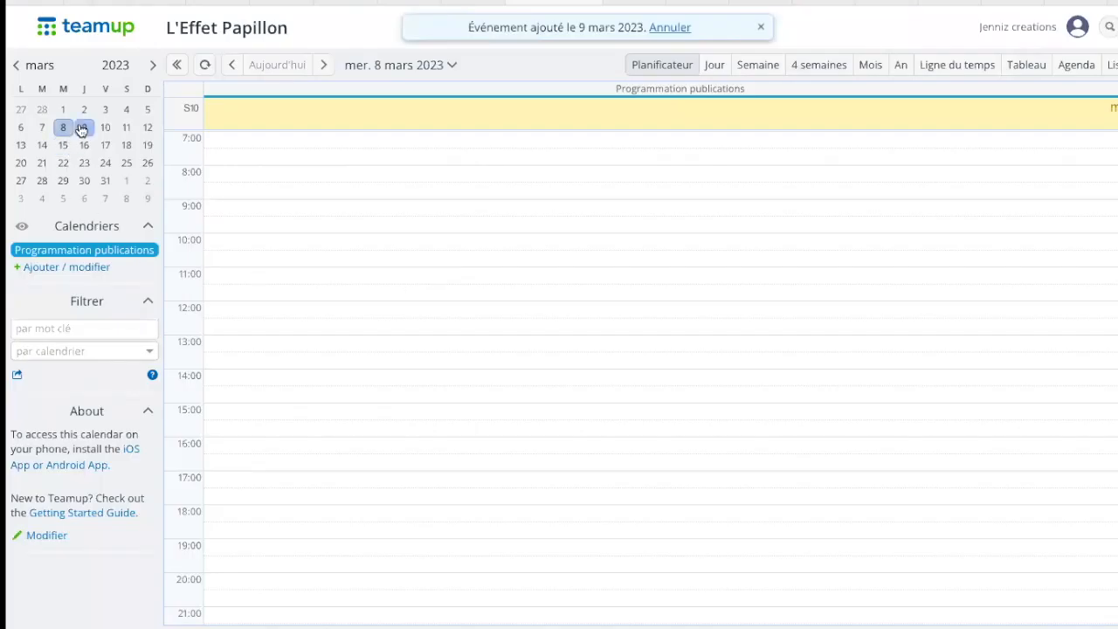
Show 9 March 2023 in the scheduler, and compare the day, week, four-week, month, year and timeline views.
{"action": "left_click", "coordinate": [81, 129]}
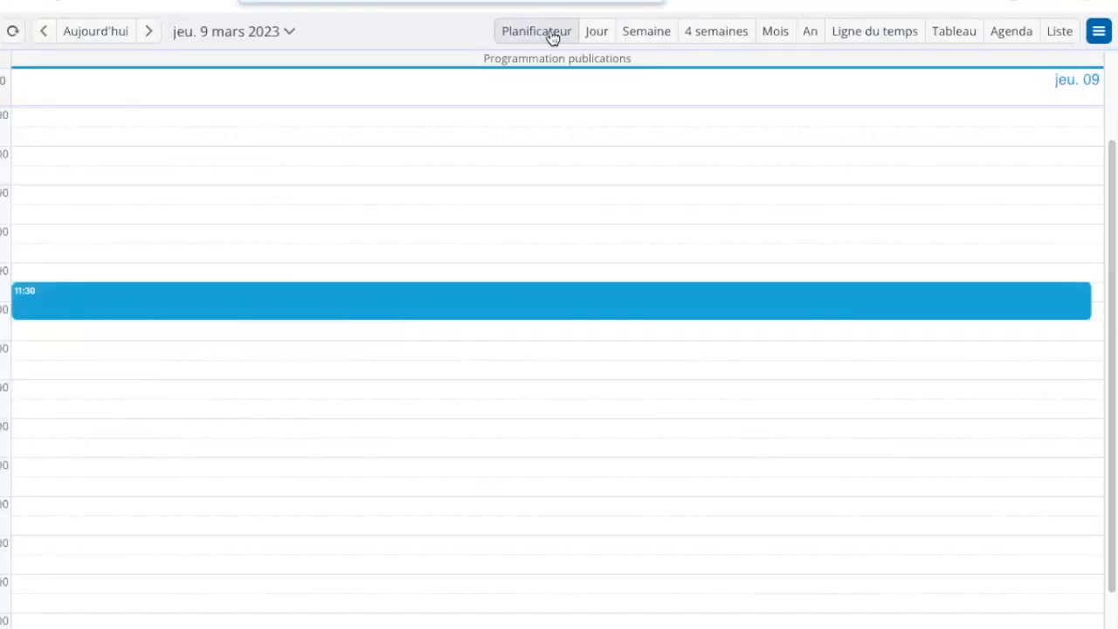
{"action": "left_click", "coordinate": [594, 37]}
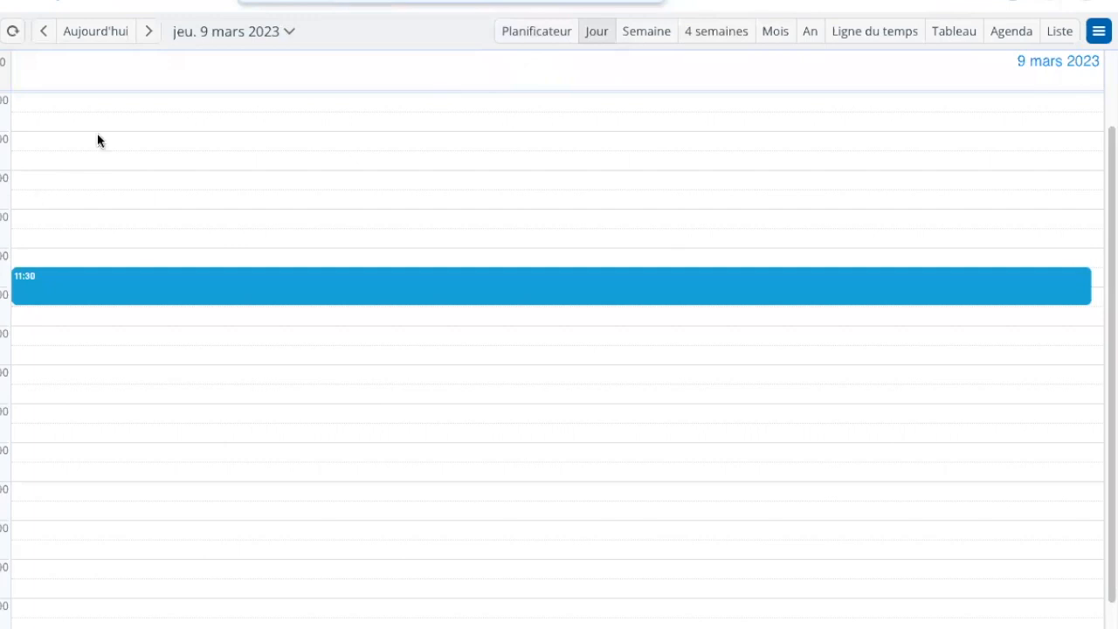
{"action": "left_click", "coordinate": [647, 33]}
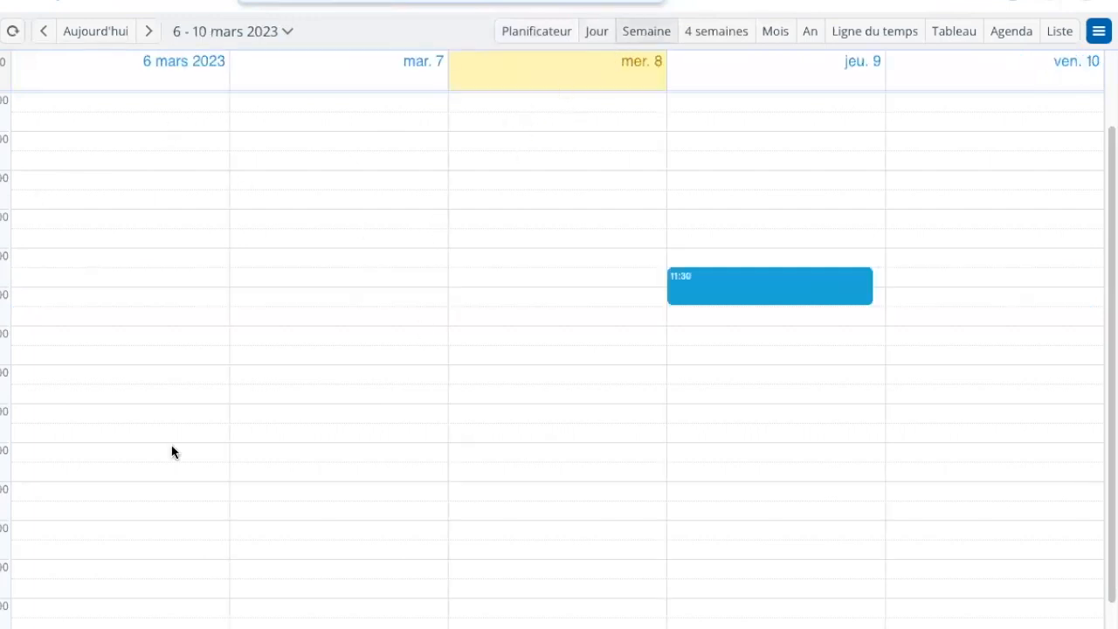
{"action": "left_click", "coordinate": [715, 32]}
{"action": "left_click", "coordinate": [774, 34]}
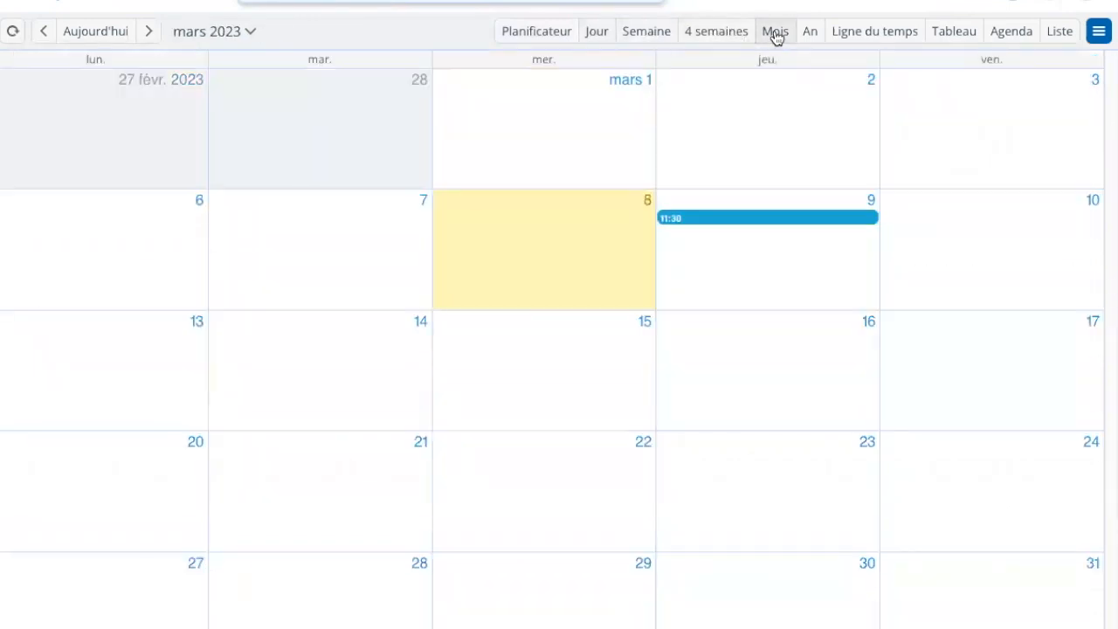
{"action": "left_click", "coordinate": [810, 33]}
{"action": "left_click", "coordinate": [834, 33]}
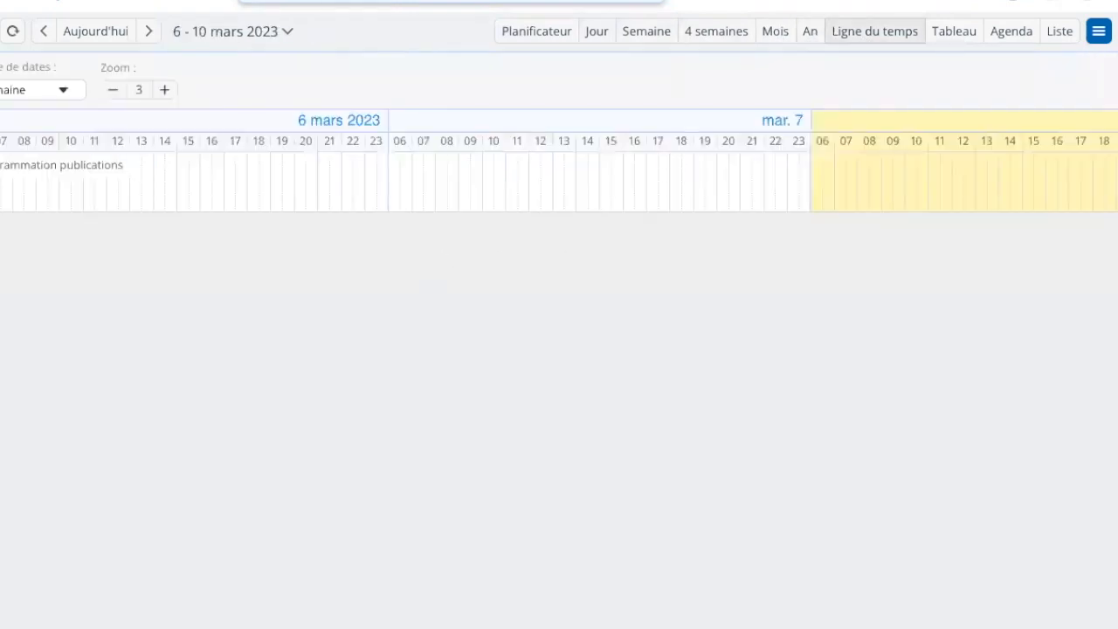
In the table view, title the untitled 9 March event "Publier sur Instagram et Facebook et Linkedin".
{"action": "left_click", "coordinate": [950, 33]}
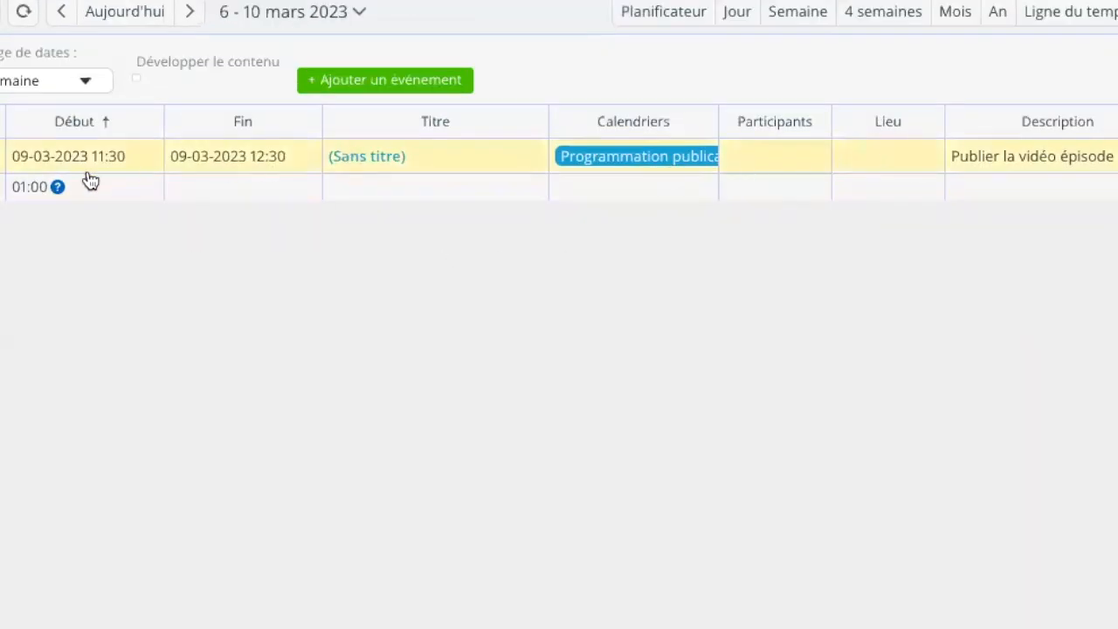
{"action": "left_click", "coordinate": [477, 184]}
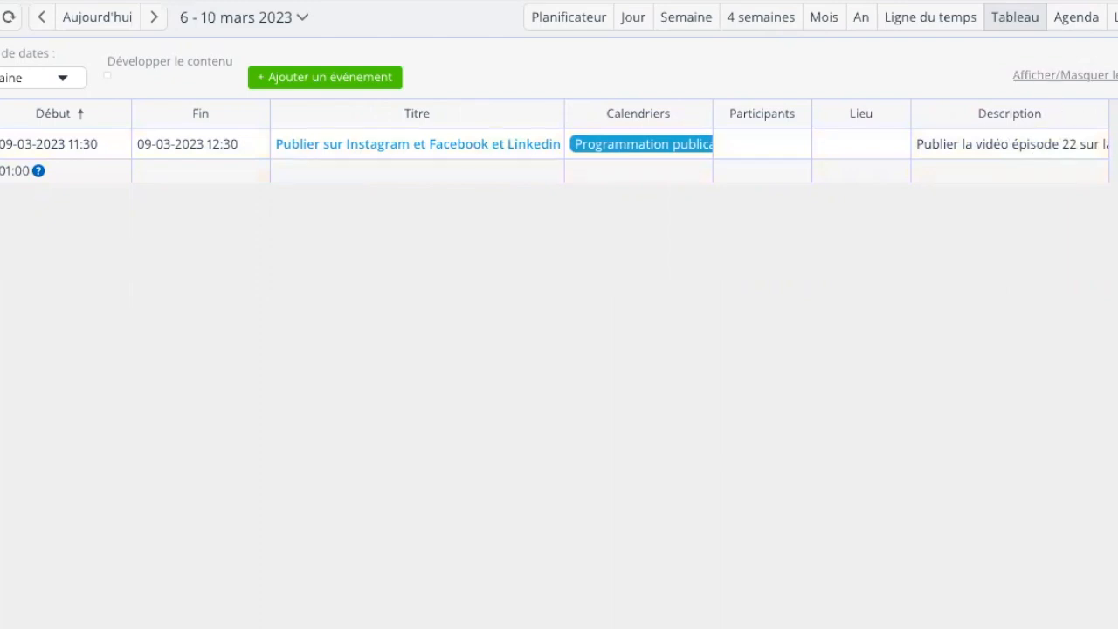
Review the event in the agenda and list views, and show how to add an event from the list.
{"action": "left_click", "coordinate": [1076, 17]}
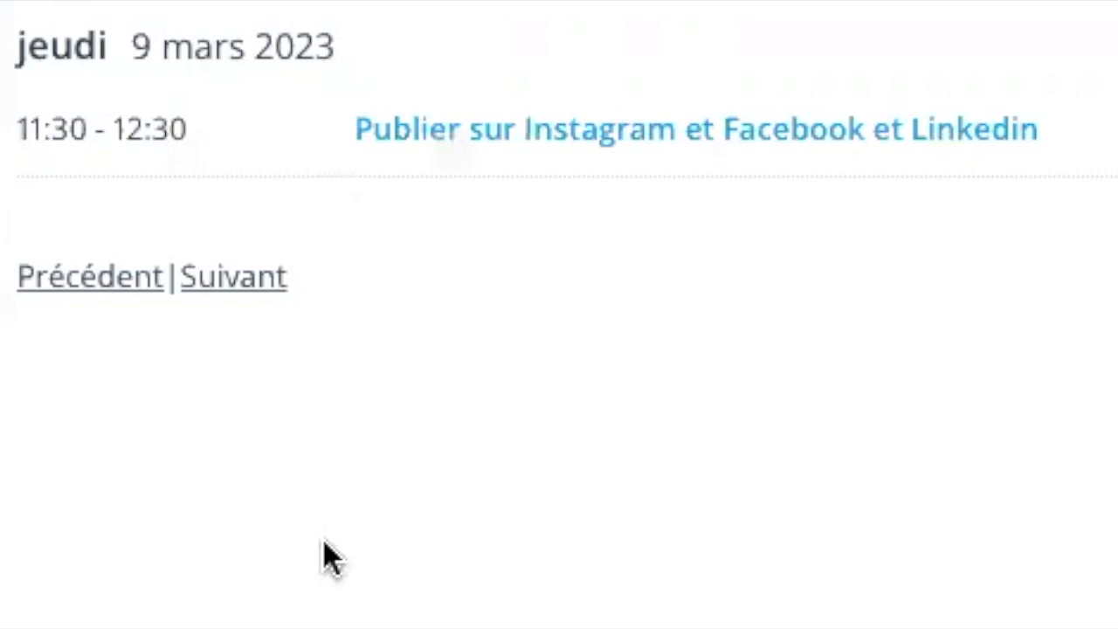
{"action": "left_click", "coordinate": [1095, 58]}
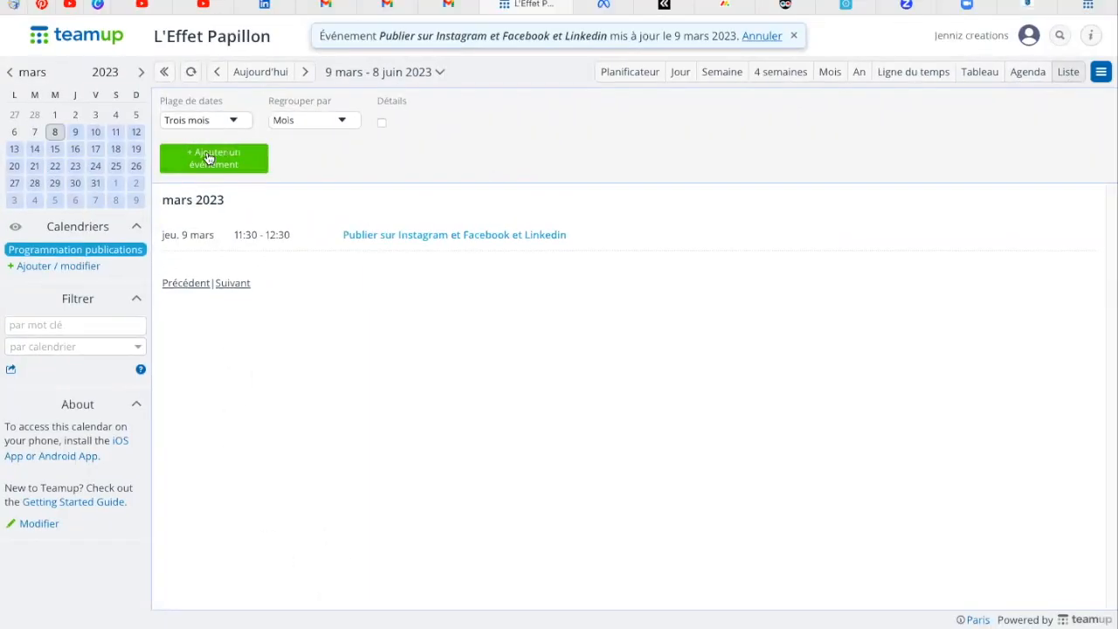
{"action": "left_click", "coordinate": [209, 158]}
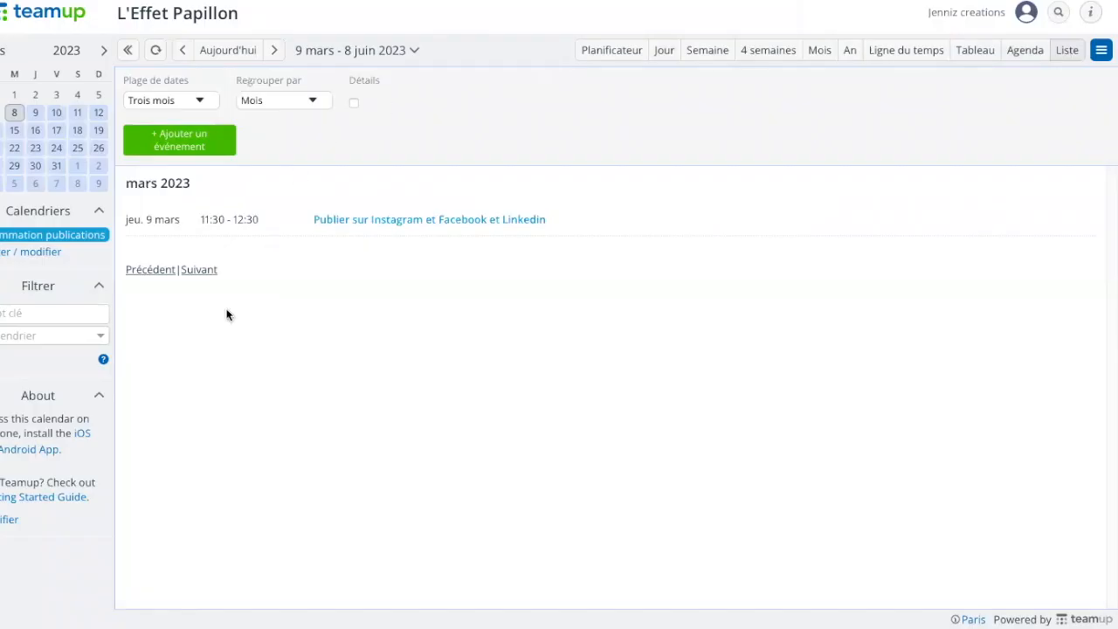